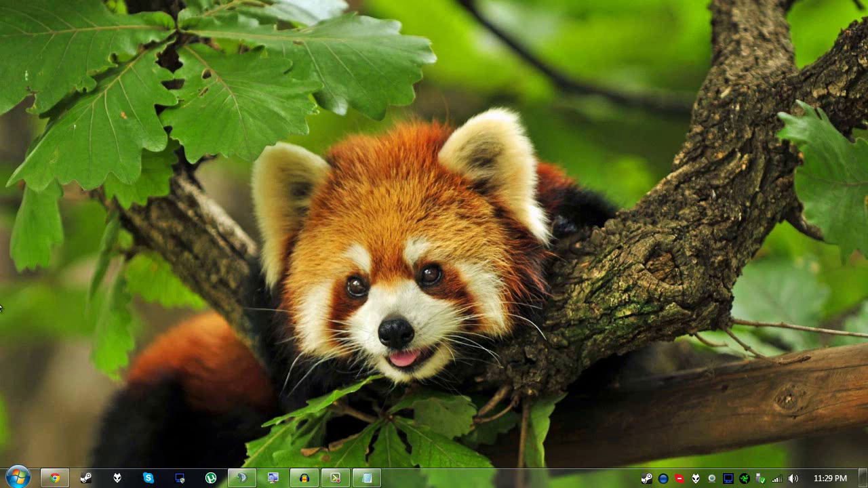
# Check the beta patch page in Chrome, then minimize the browser and open the Start menu
pyautogui.click(97, 357)
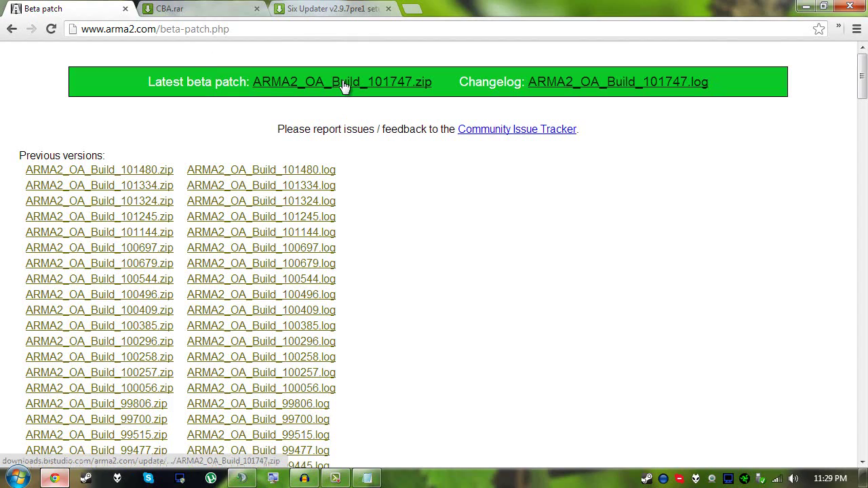
pyautogui.click(806, 10)
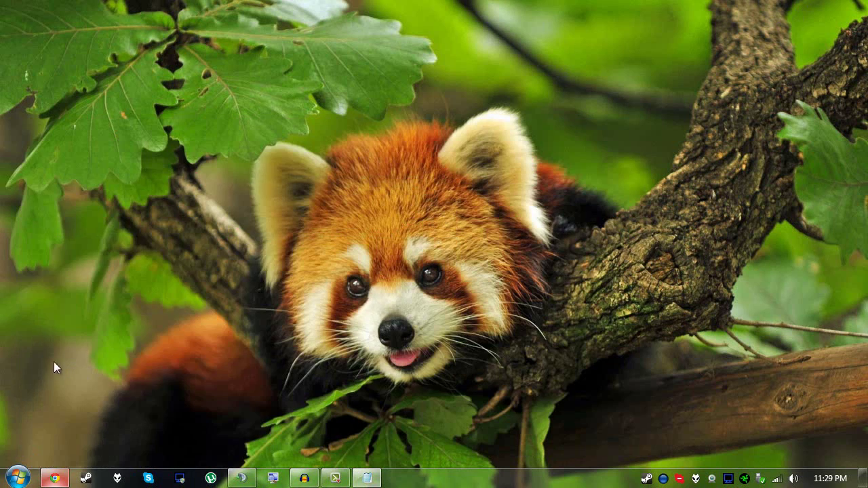
pyautogui.click(18, 478)
# Run the patch inside ARMA2_OA_Build_101747.zip from Downloads, confirming both prompts, to update ArmA2 OA to 1.62
pyautogui.click(238, 278)
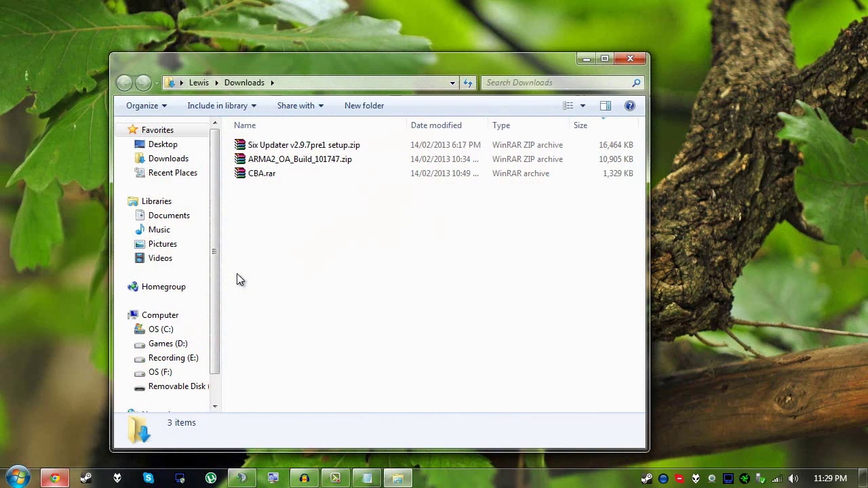
pyautogui.doubleClick(312, 162)
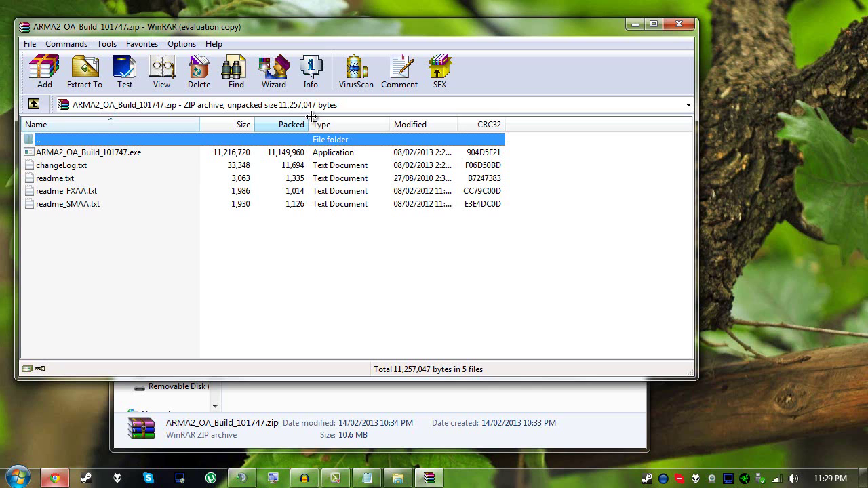
pyautogui.doubleClick(212, 156)
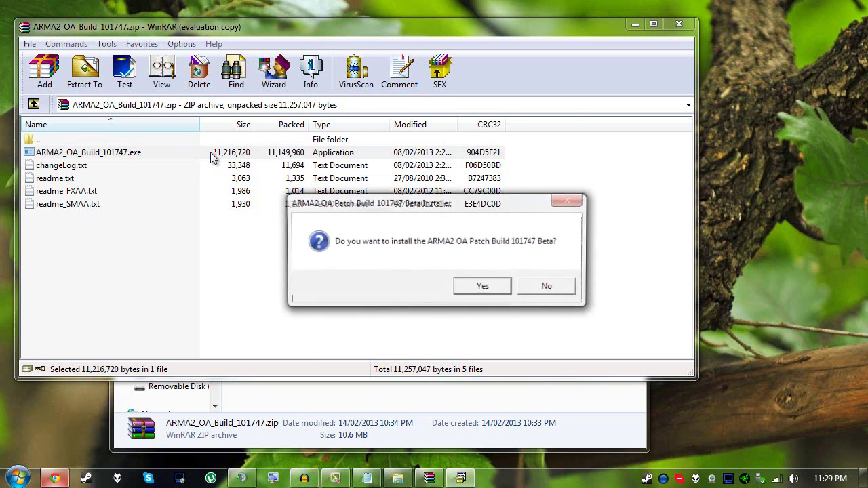
pyautogui.click(489, 288)
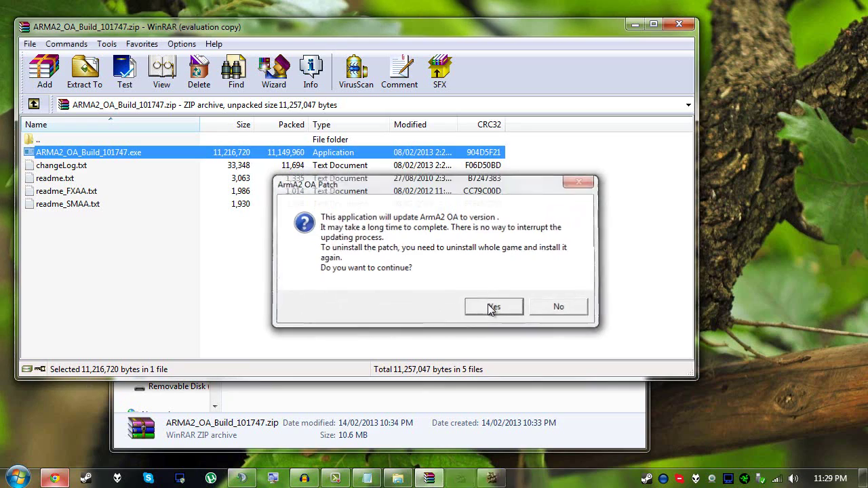
pyautogui.click(493, 308)
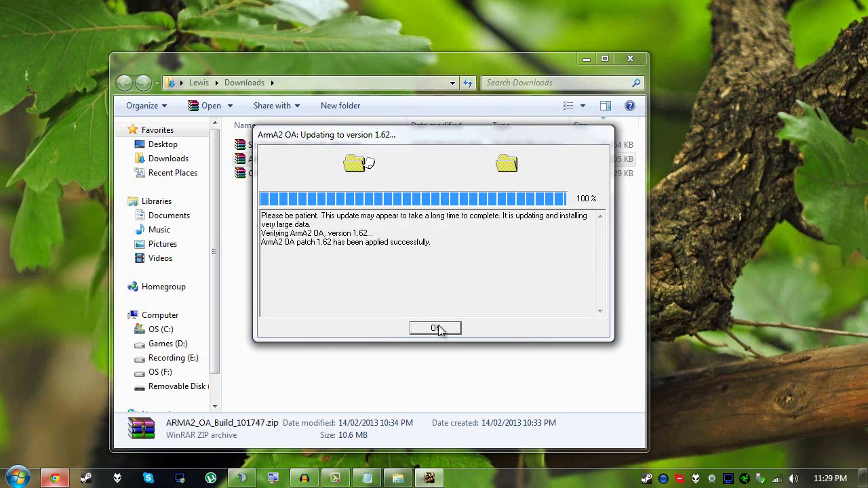
pyautogui.click(438, 329)
# Browse to C:\Games\Steam\SteamApps\common\ARMA 2 Operation Arrowhead in Explorer
pyautogui.press('super')
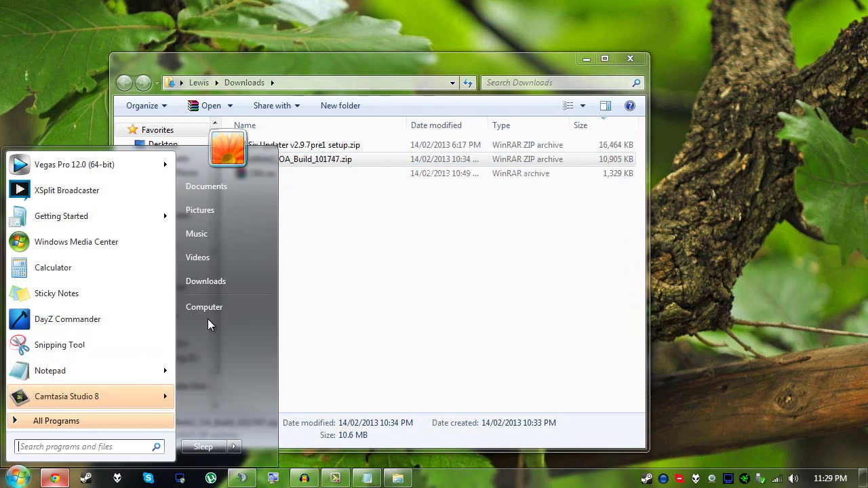
pyautogui.click(205, 310)
pyautogui.doubleClick(333, 99)
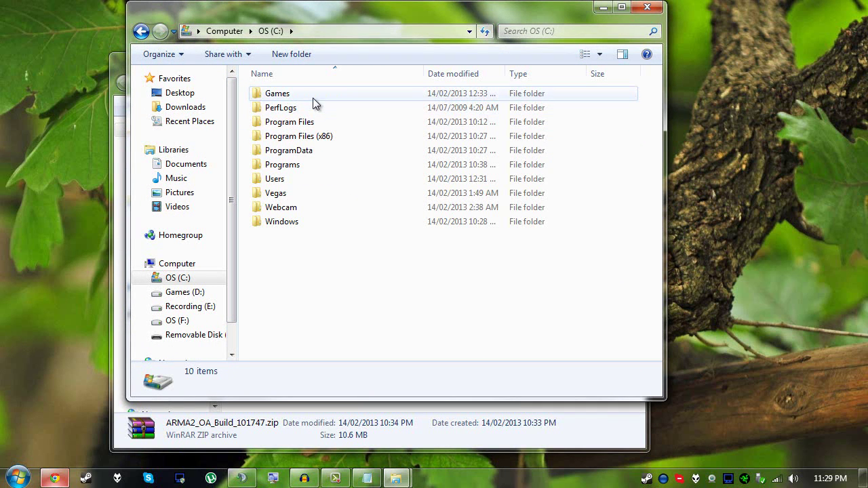
pyautogui.doubleClick(313, 98)
pyautogui.doubleClick(316, 96)
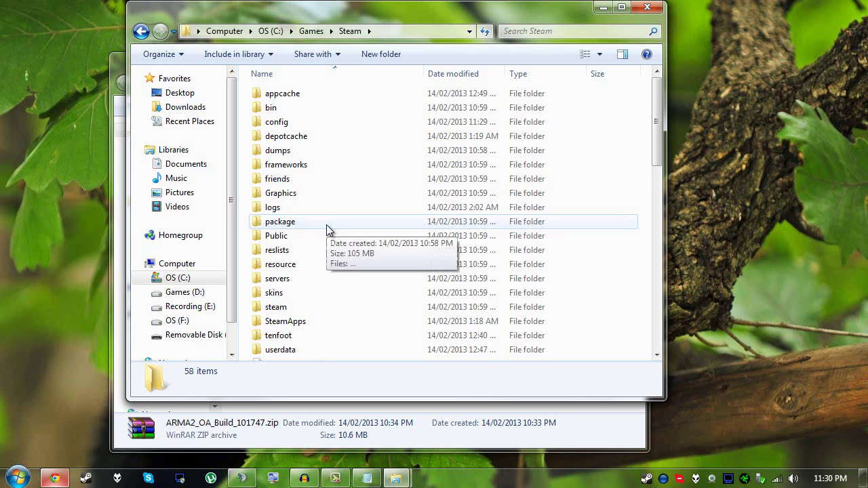
pyautogui.scroll(-3, 327, 225)
pyautogui.doubleClick(309, 196)
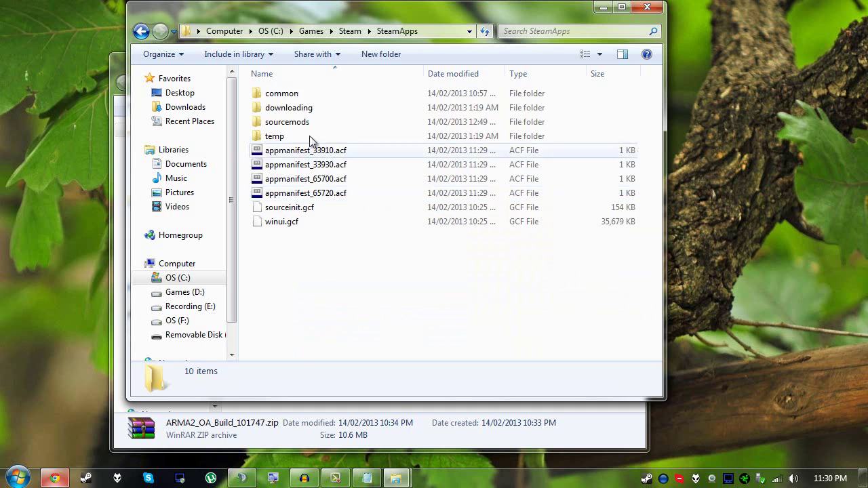
pyautogui.doubleClick(311, 93)
pyautogui.doubleClick(314, 107)
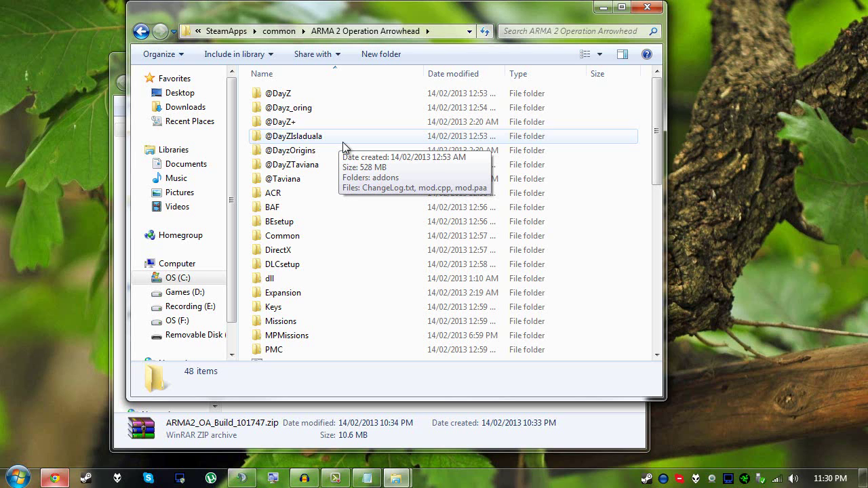
# Replace the game folder's ArmA2OA.exe with the beta arma2oa.exe from Expansion\beta, then close the window
pyautogui.scroll(-2, 332, 156)
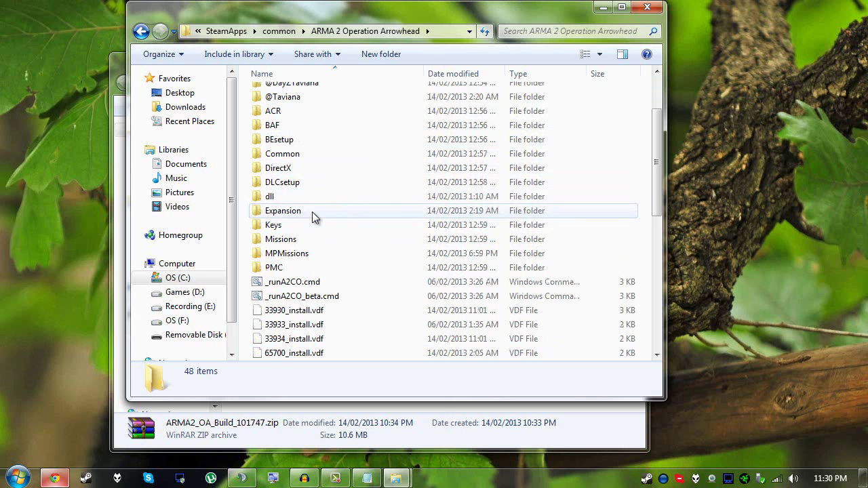
pyautogui.click(312, 211)
pyautogui.doubleClick(312, 212)
pyautogui.doubleClick(274, 123)
pyautogui.click(278, 122)
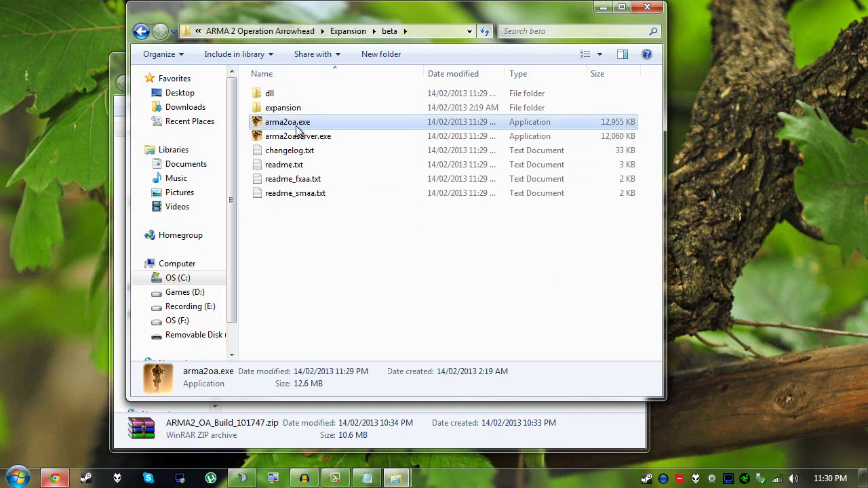
pyautogui.press('BackSpace')
pyautogui.press('BackSpace')
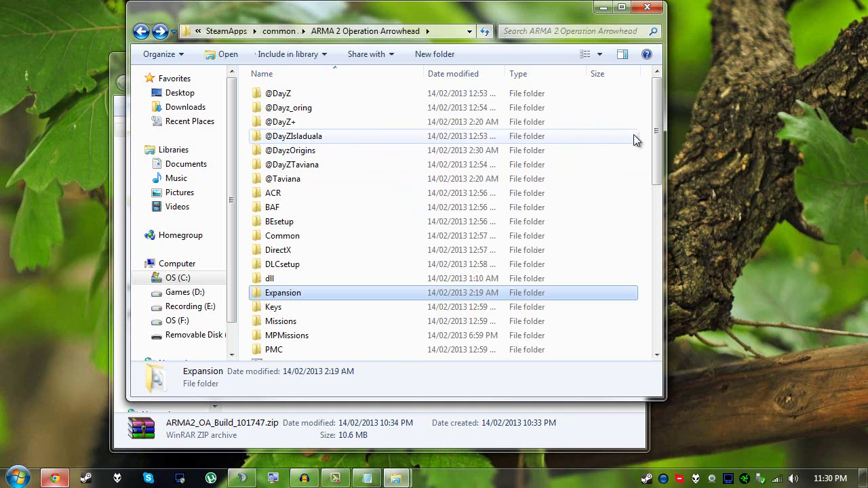
pyautogui.click(645, 136)
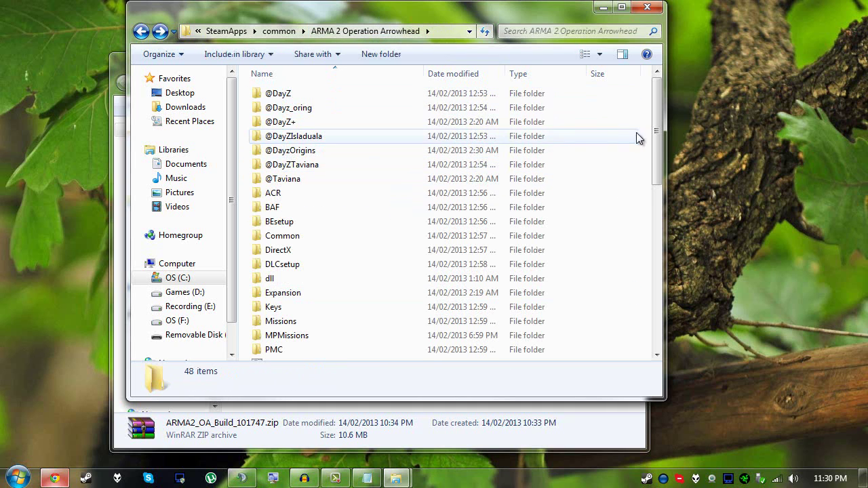
pyautogui.hotkey('ctrl', 'v')
pyautogui.click(388, 166)
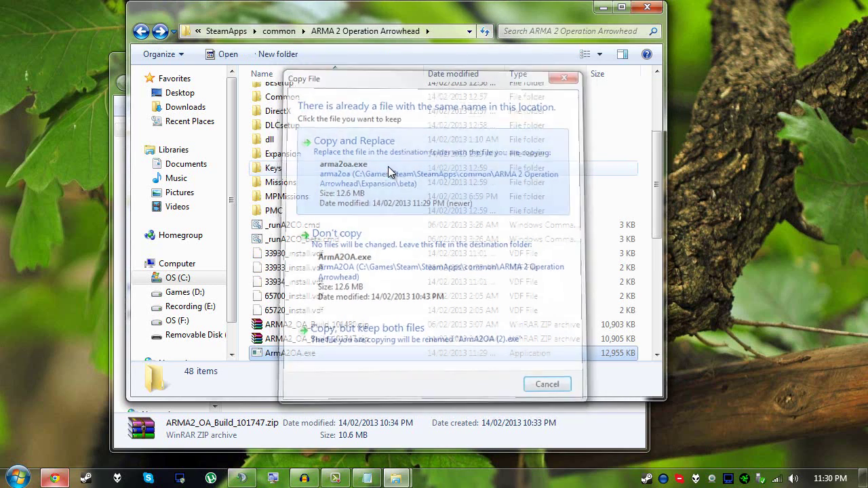
pyautogui.click(647, 9)
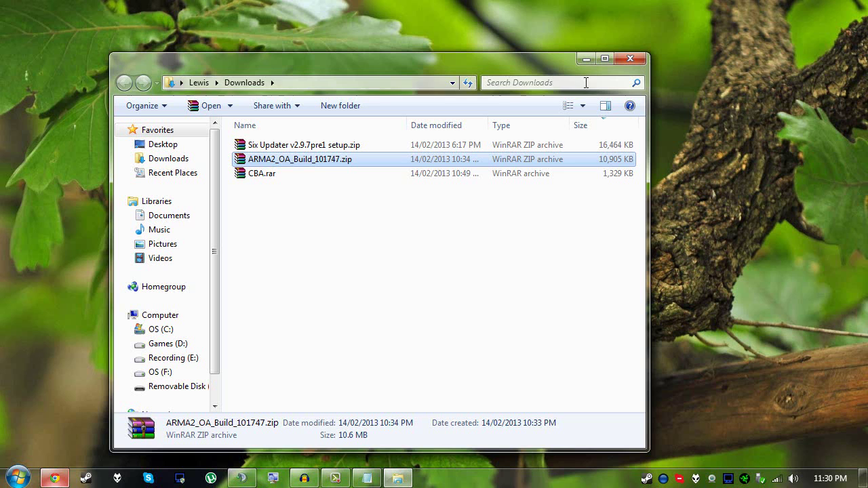
# Restore Chrome, move the Six Updater tab into second place before the CBA.rar tab, and minimize Chrome
pyautogui.click(60, 477)
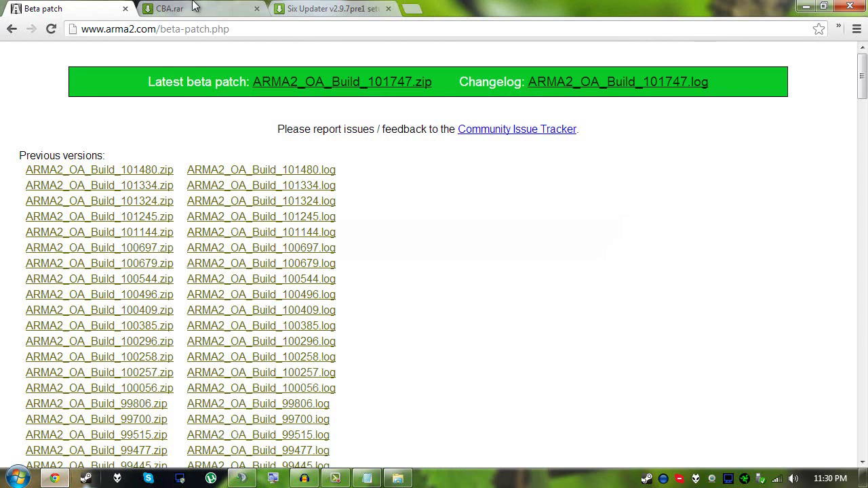
pyautogui.click(196, 7)
pyautogui.moveTo(312, 6); pyautogui.dragTo(194, 7)
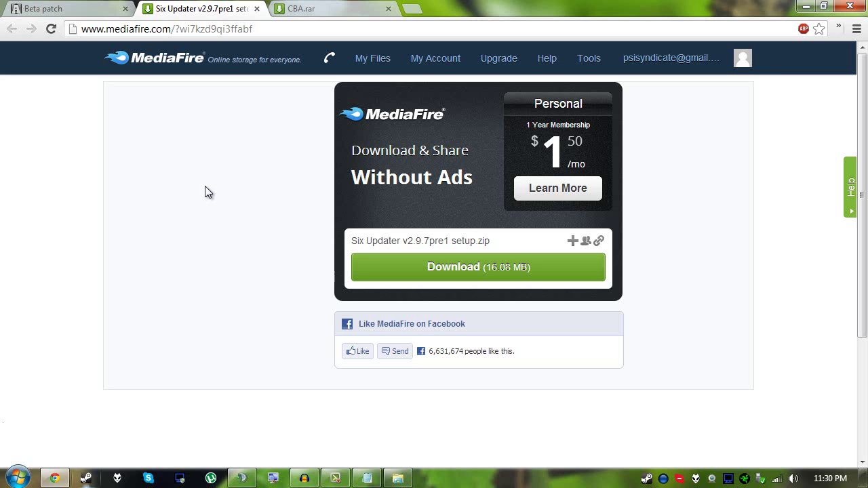
pyautogui.click(806, 6)
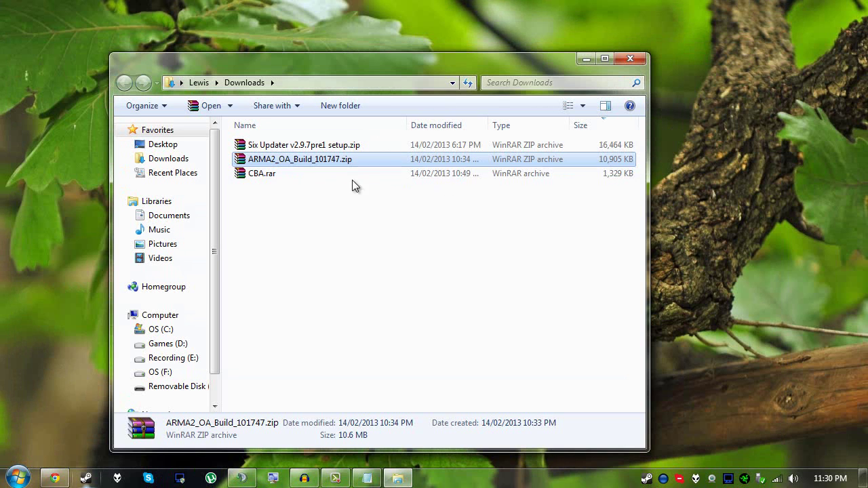
# Select the Six Updater setup.zip in Downloads, view the CBA.rar download page, and minimize Chrome again
pyautogui.click(316, 144)
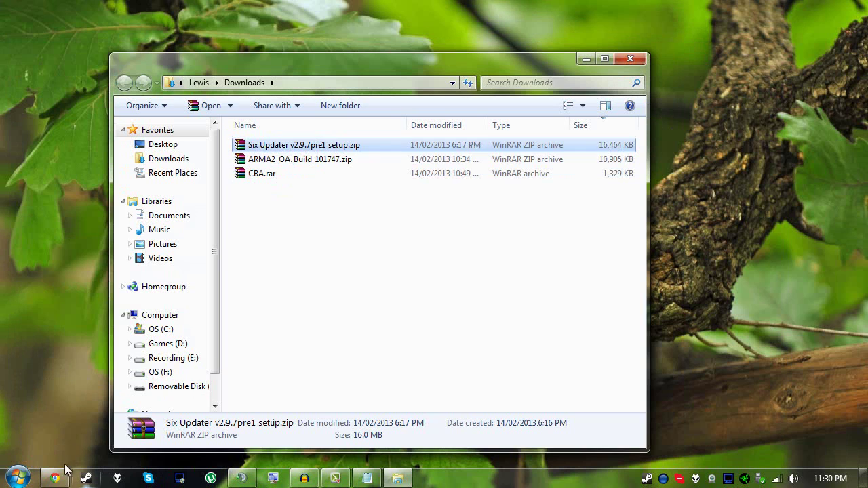
pyautogui.moveTo(66, 468)
pyautogui.click(78, 430)
pyautogui.click(323, 6)
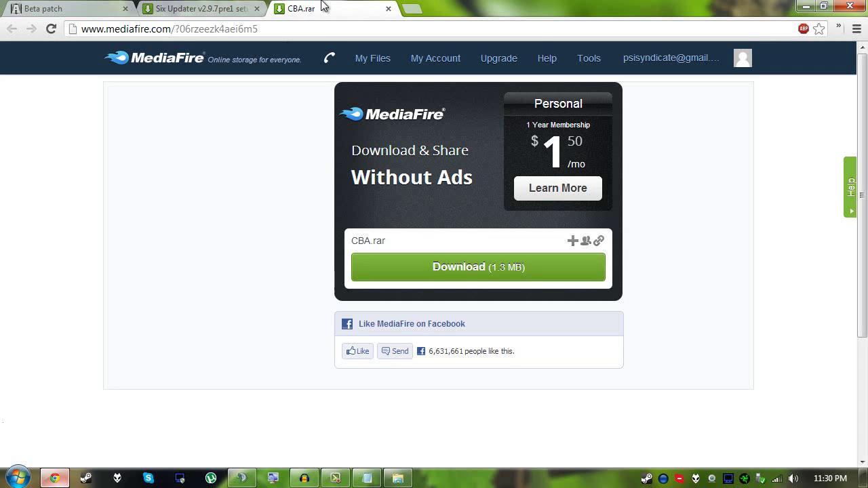
pyautogui.click(806, 6)
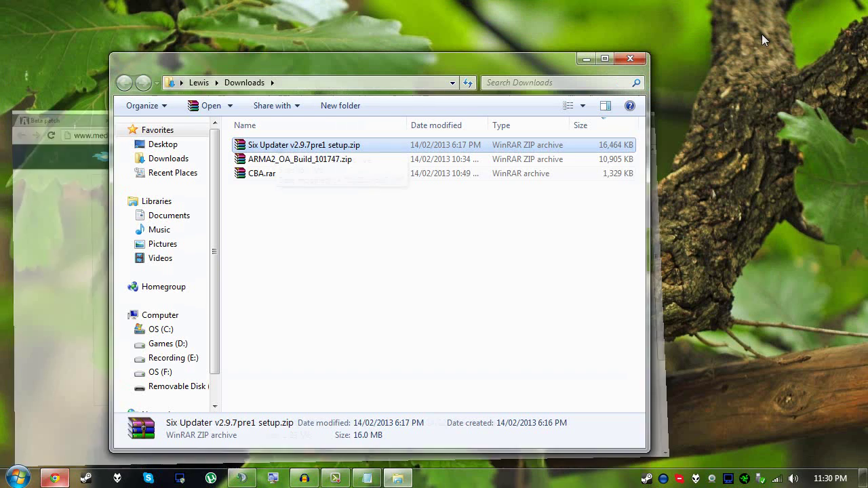
# Open the Six Updater setup.zip archive, launch its setup, and close the archive window
pyautogui.doubleClick(277, 147)
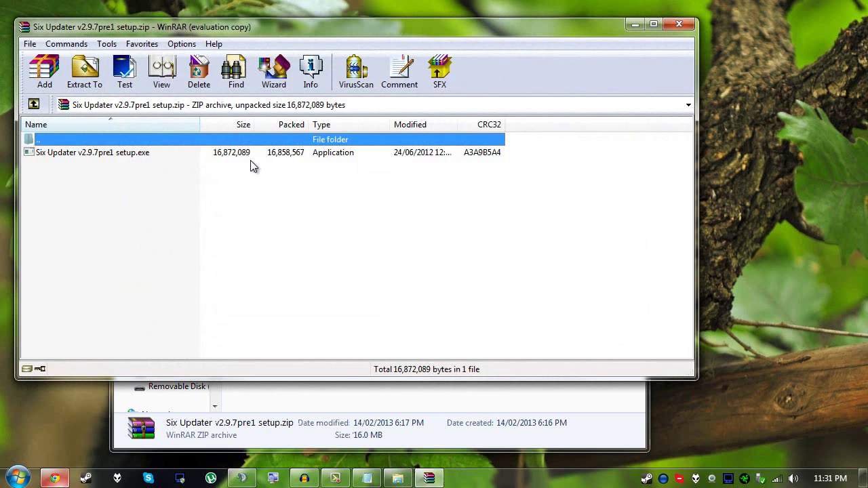
pyautogui.click(252, 157)
pyautogui.doubleClick(252, 157)
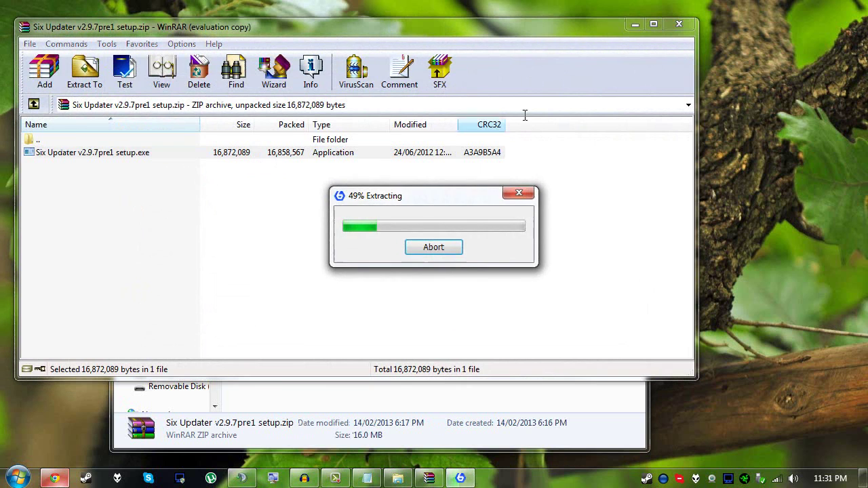
pyautogui.click(680, 30)
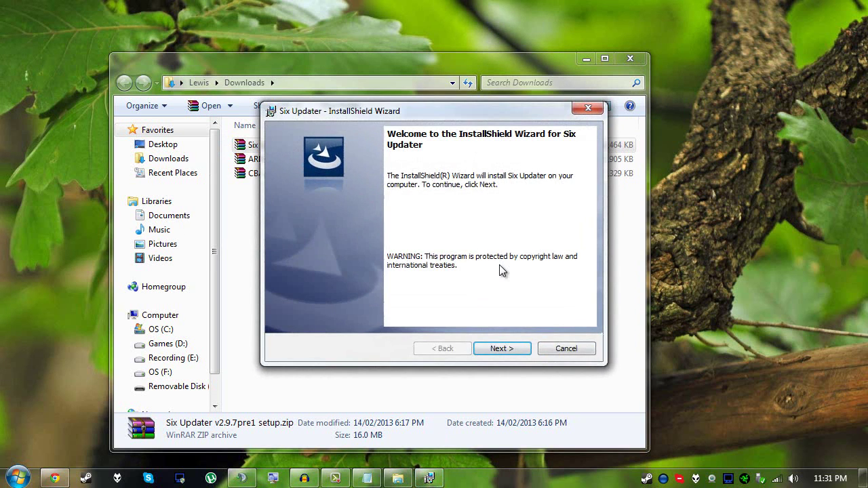
# Accept the licence agreement and advance through the wizard to the destination folder page
pyautogui.click(498, 349)
pyautogui.click(365, 306)
pyautogui.click(499, 348)
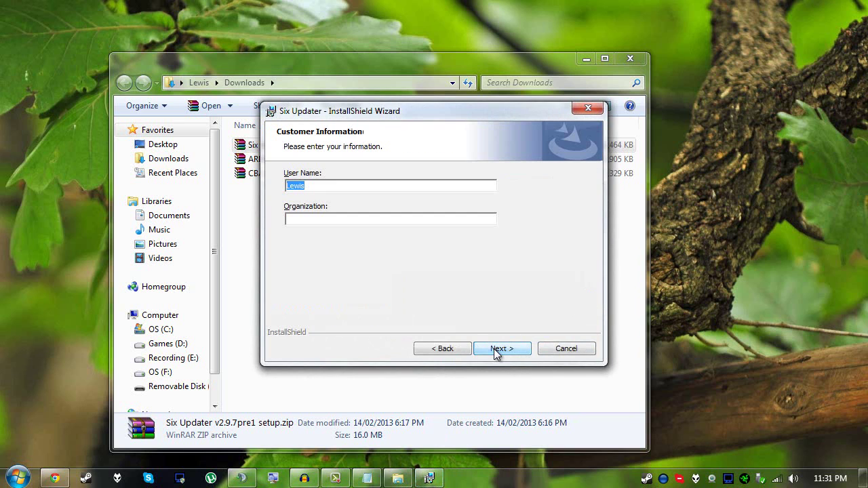
pyautogui.click(498, 349)
# Change the install folder to C:\Programs\SIX\, install, and finish without launching the program
pyautogui.click(543, 189)
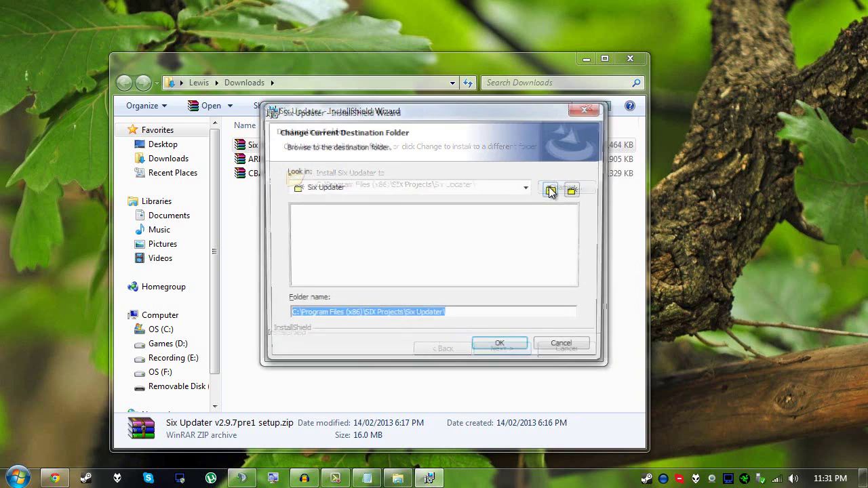
pyautogui.moveTo(471, 316); pyautogui.dragTo(325, 316)
pyautogui.write('s\\')
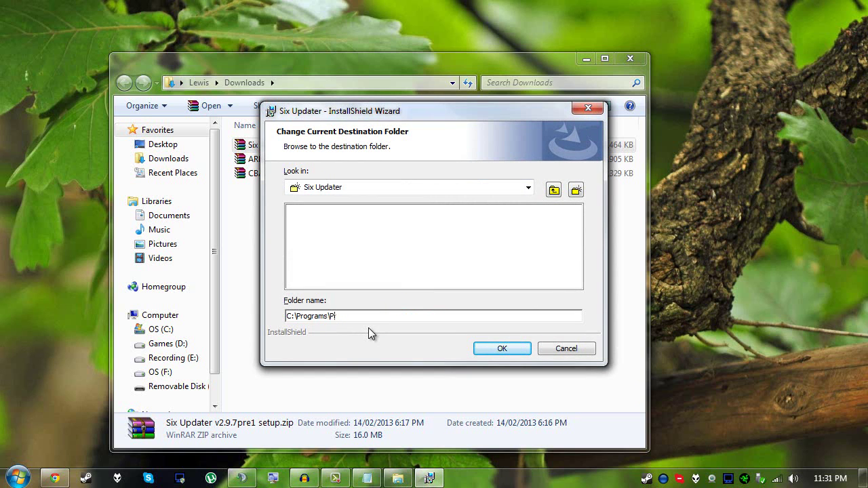
pyautogui.write('SIX')
pyautogui.click(502, 350)
pyautogui.click(500, 349)
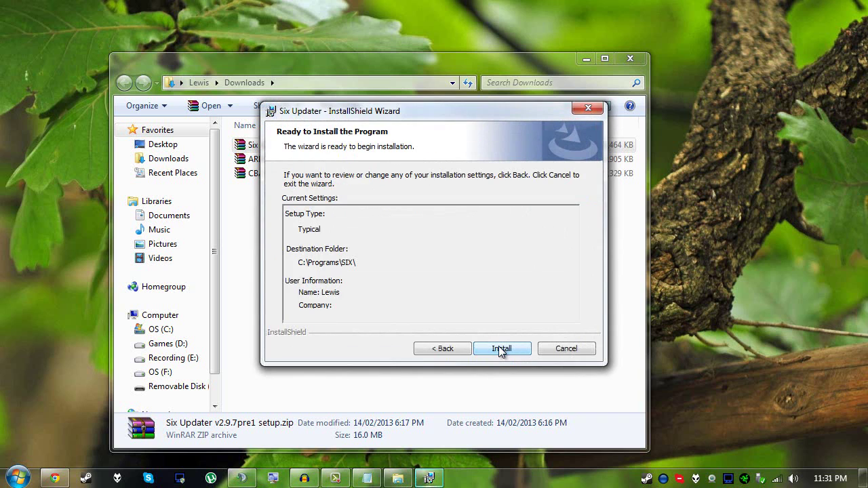
pyautogui.click(500, 350)
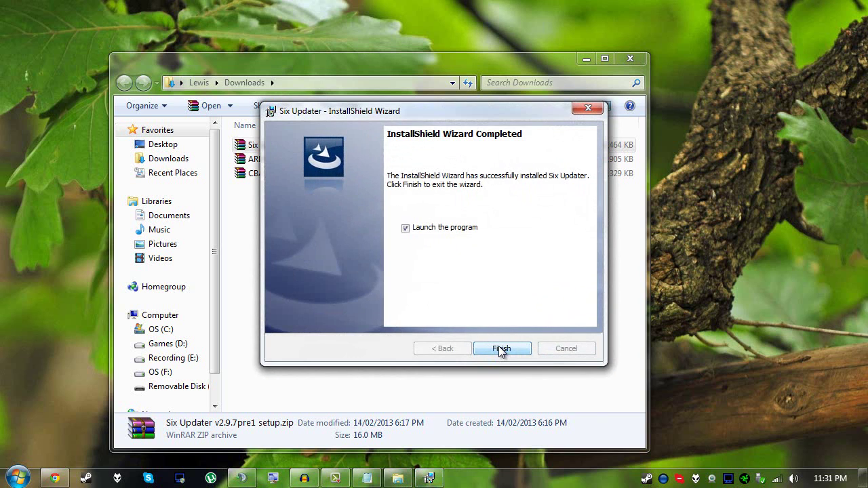
pyautogui.click(406, 228)
pyautogui.click(489, 346)
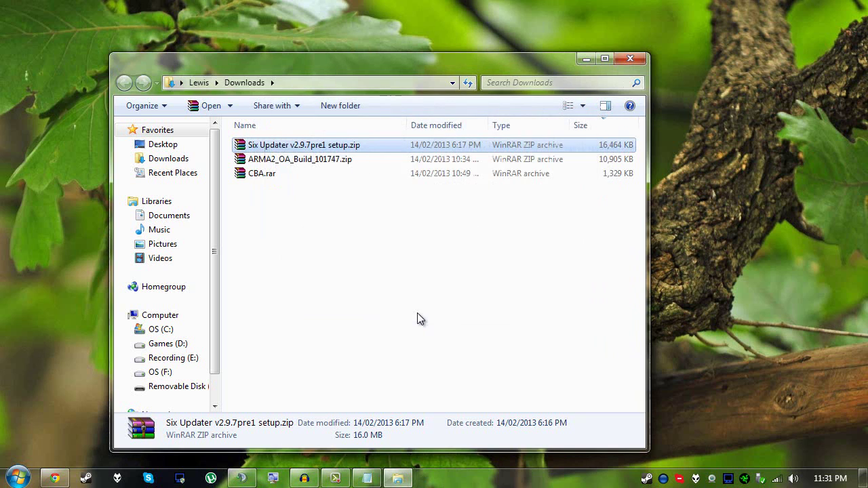
# Launch Six Updater by searching 'six' in the Start menu, repeating the search once
pyautogui.press('super')
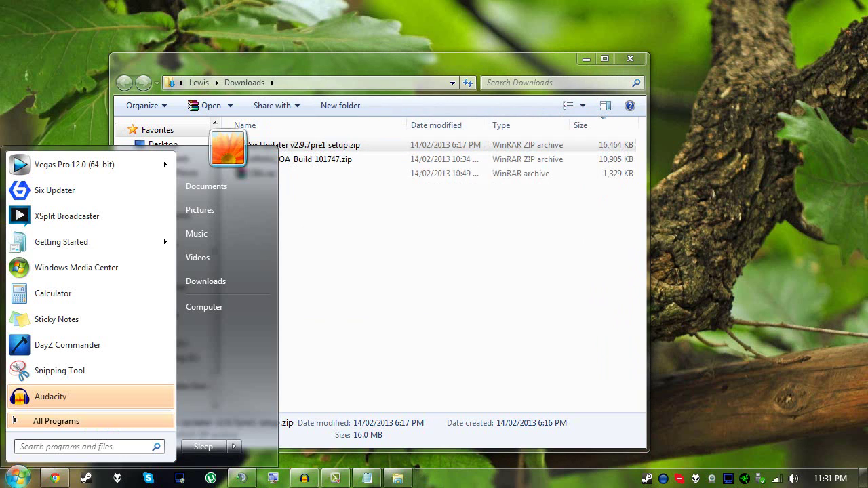
pyautogui.write('six')
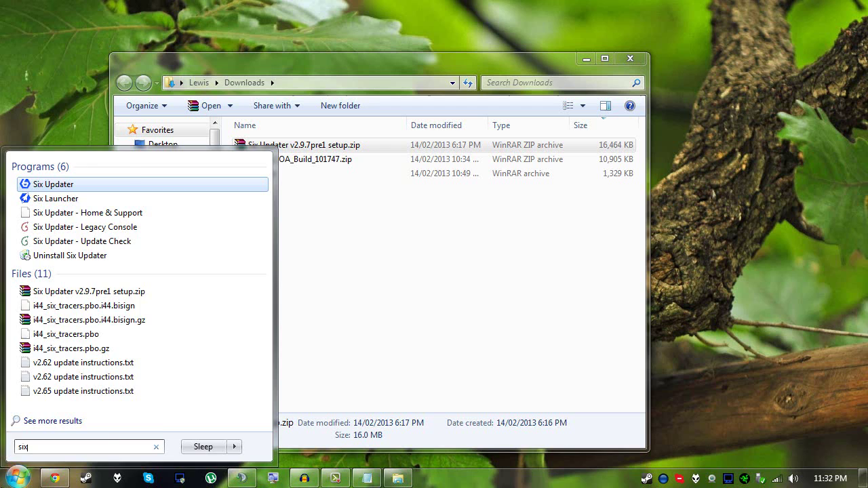
pyautogui.press('Return')
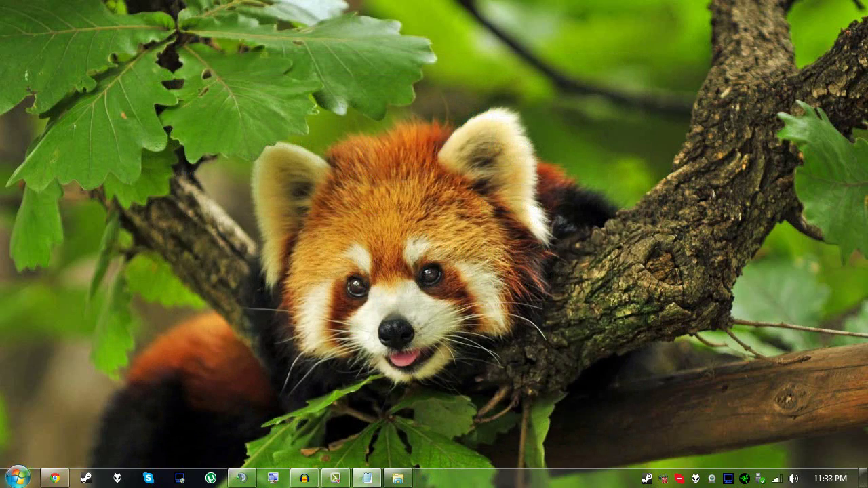
pyautogui.click(17, 478)
pyautogui.write('six')
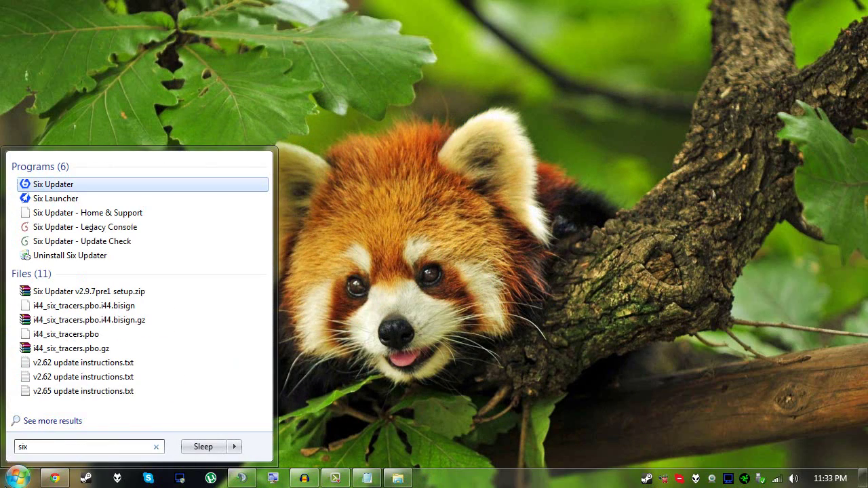
pyautogui.press('Return')
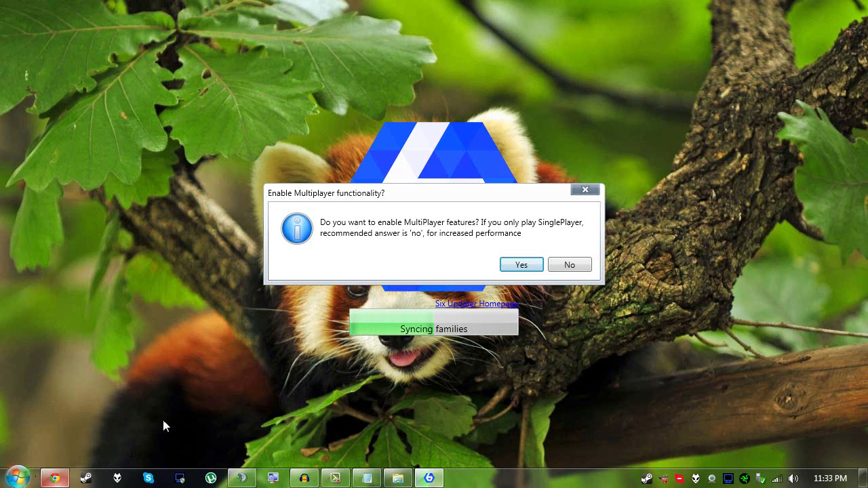
# Enable multiplayer features and approve speed-testing the new mirrors
pyautogui.click(519, 265)
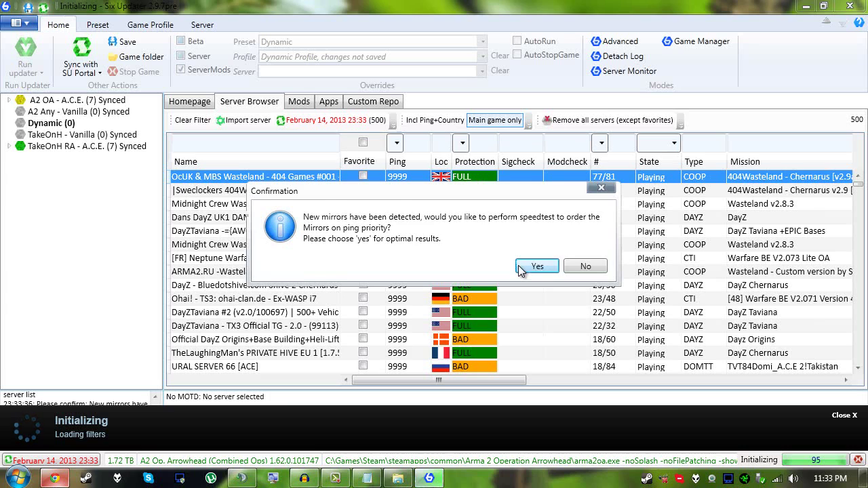
pyautogui.click(520, 270)
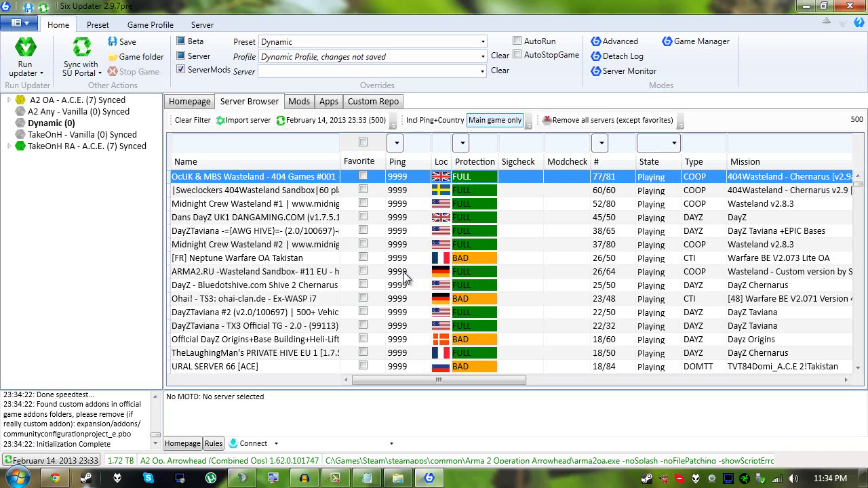
# Create a new preset from the preset tree and rename it I44
pyautogui.rightClick(99, 194)
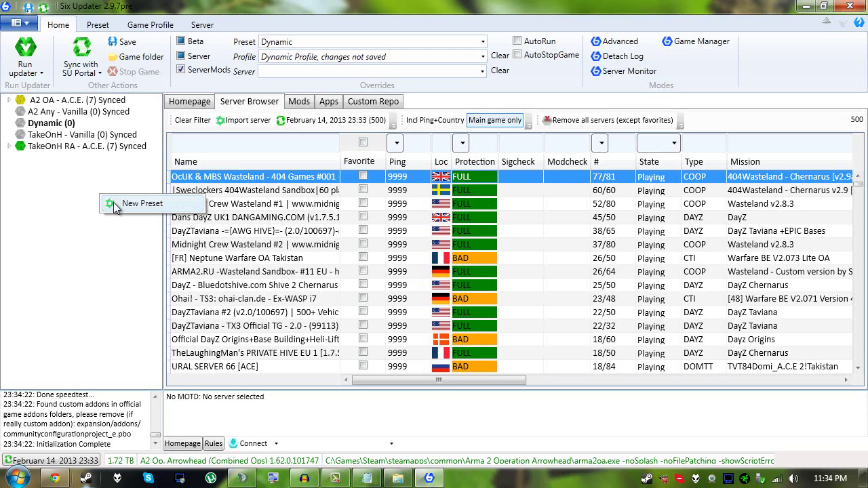
pyautogui.click(136, 205)
pyautogui.rightClick(69, 158)
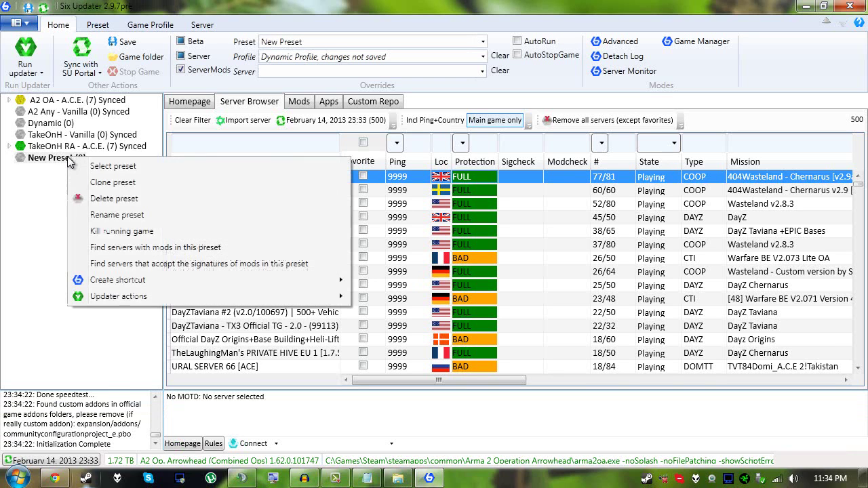
pyautogui.click(110, 212)
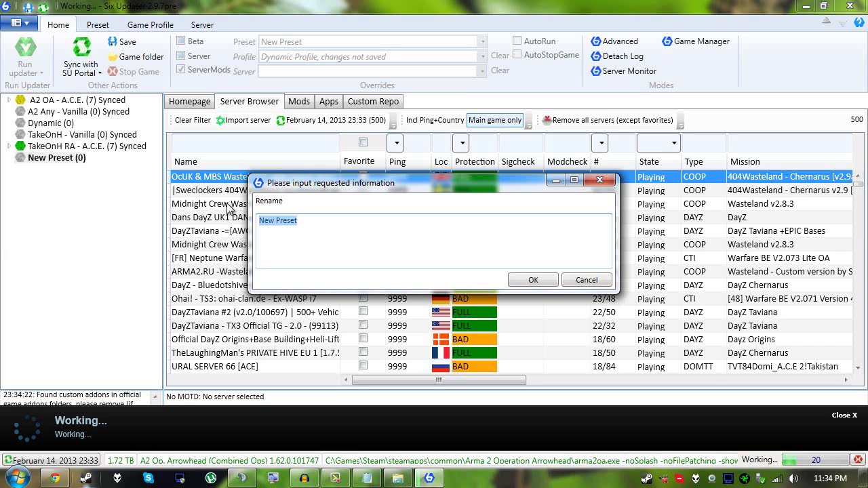
pyautogui.write('I44')
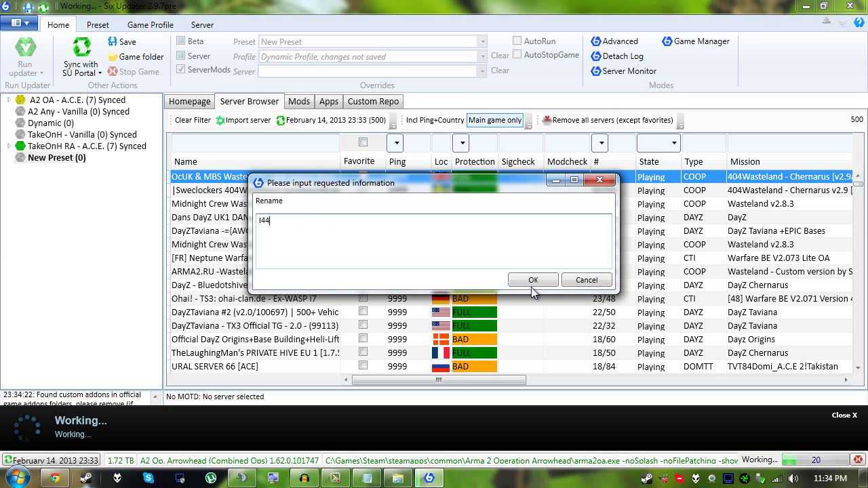
pyautogui.click(533, 281)
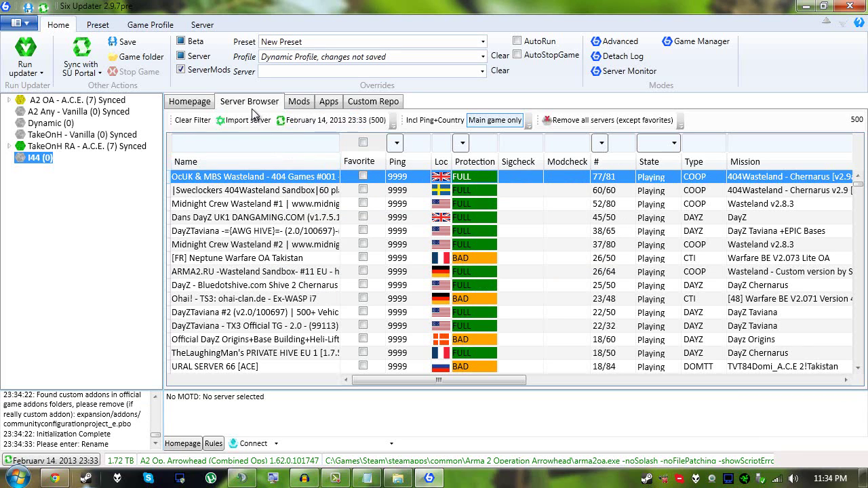
pyautogui.click(298, 104)
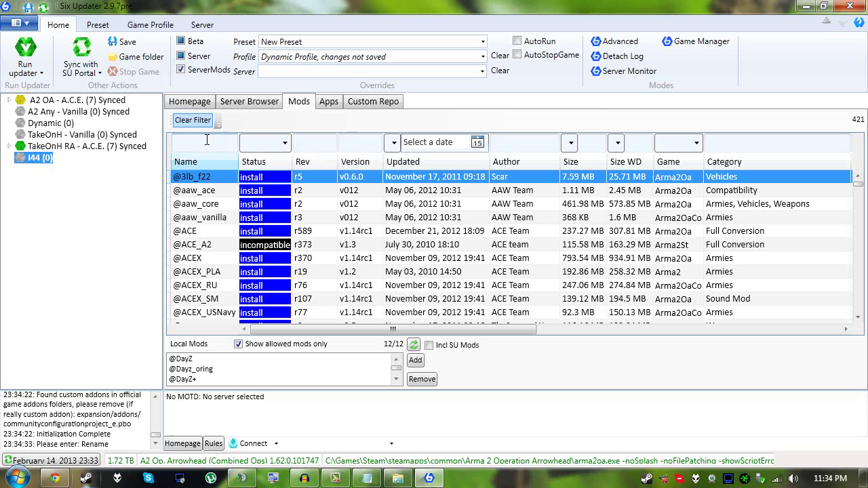
pyautogui.click(207, 141)
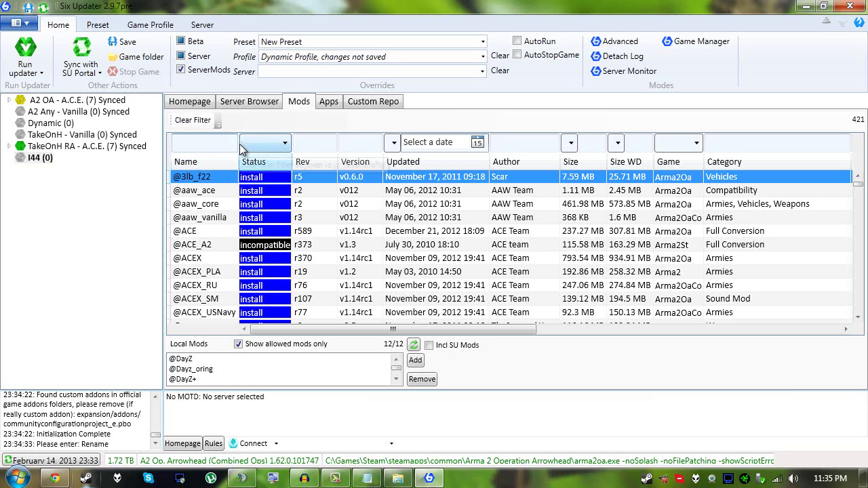
pyautogui.write('@I44')
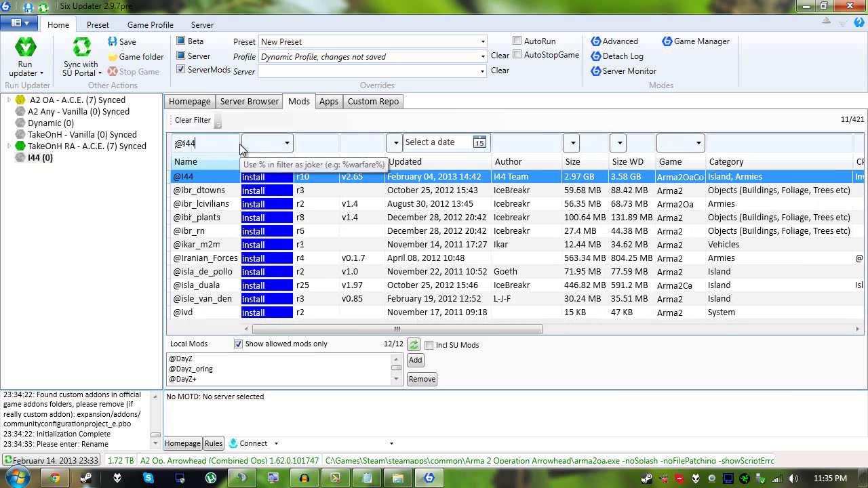
pyautogui.rightClick(212, 177)
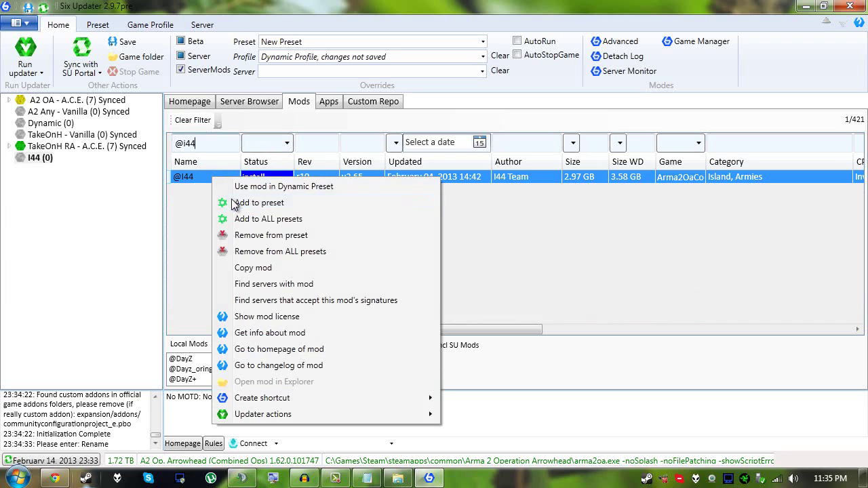
pyautogui.click(231, 185)
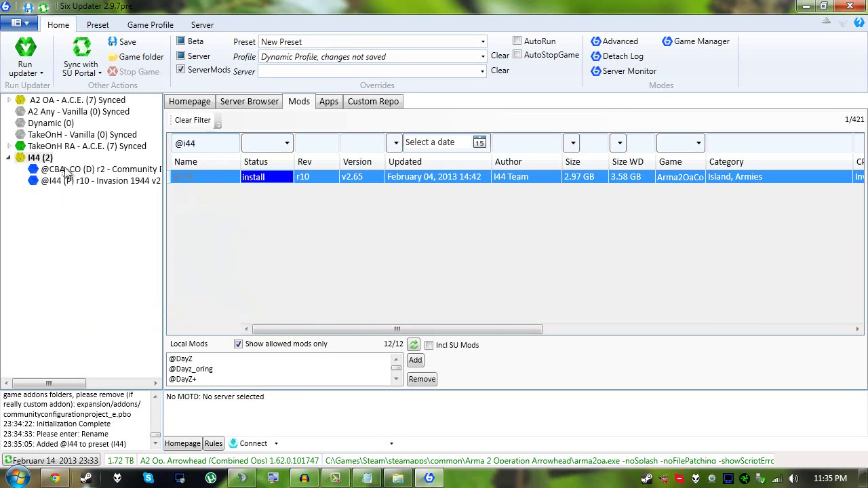
pyautogui.hotkey('ctrl', 'a')
pyautogui.write('@jsrs')
pyautogui.rightClick(222, 175)
pyautogui.click(289, 203)
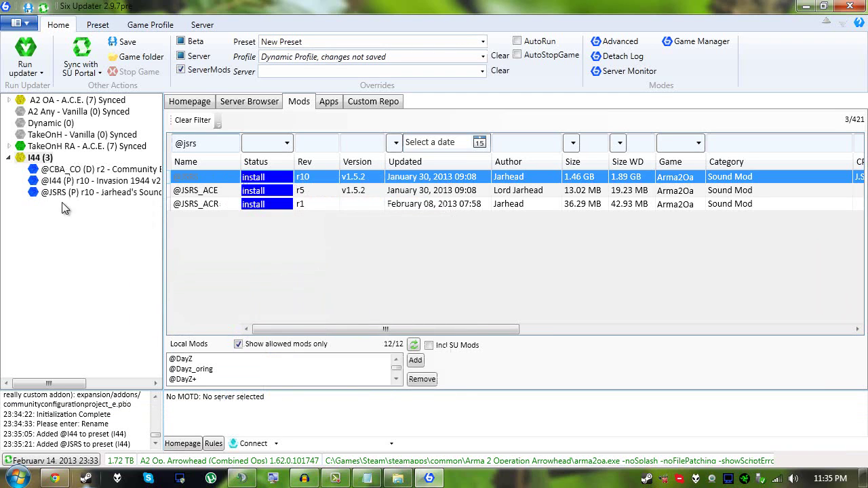
# Run the updater for the I44 preset, accepting the CBA_CO, Invasion 1944 and JSRS licences
pyautogui.click(41, 48)
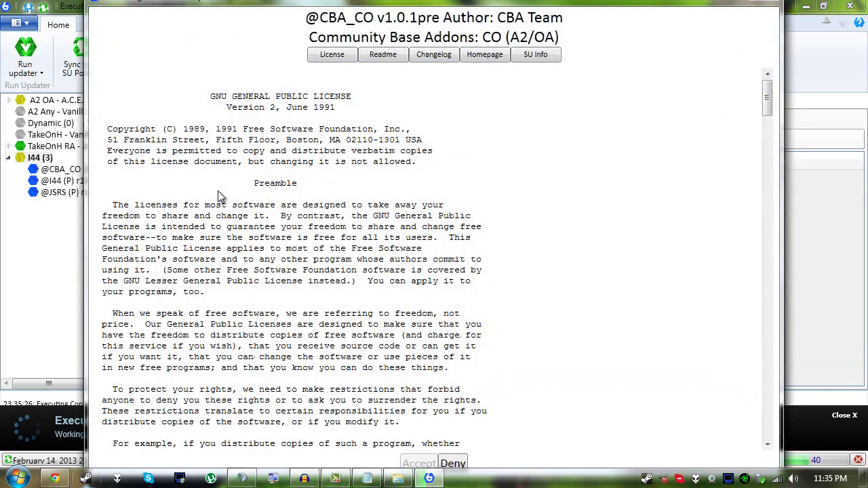
pyautogui.click(422, 465)
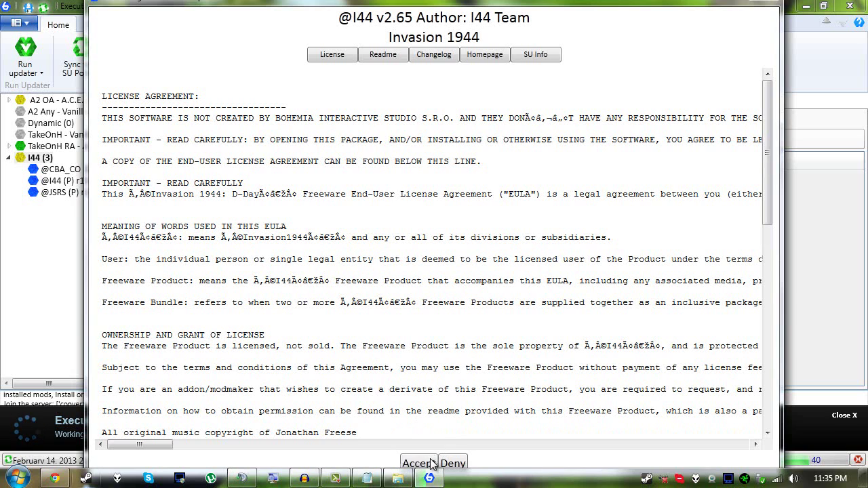
pyautogui.click(432, 463)
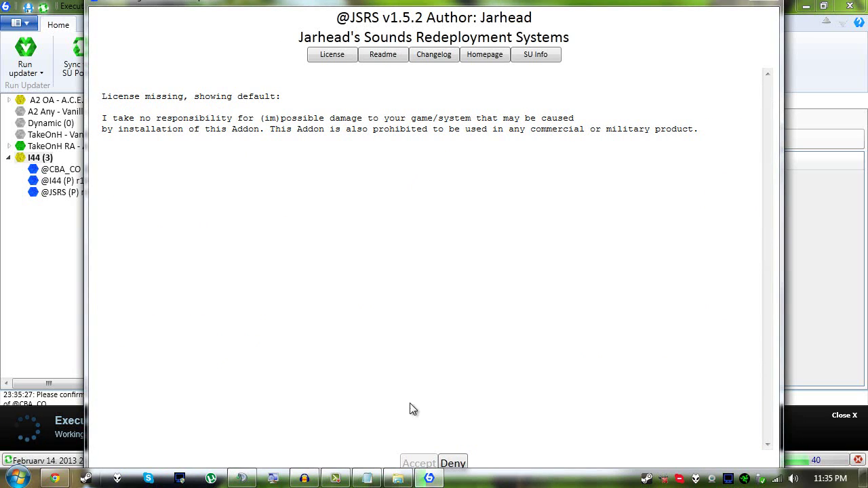
pyautogui.click(420, 464)
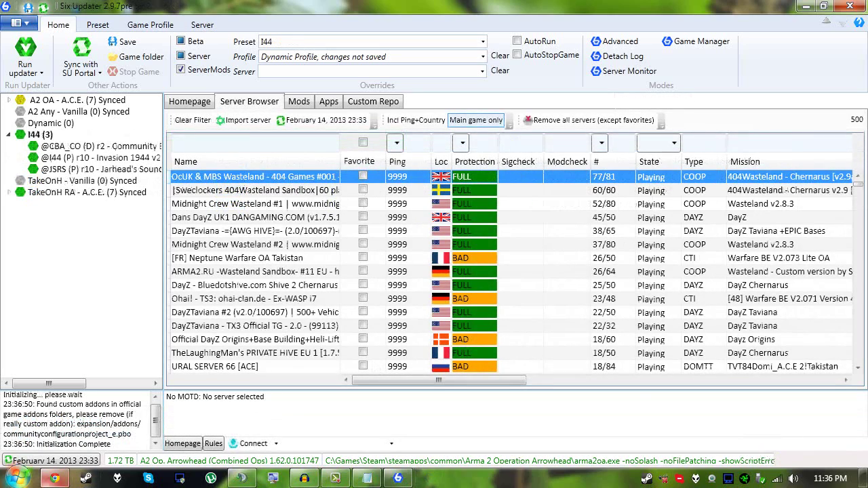
pyautogui.moveTo(22, 185)
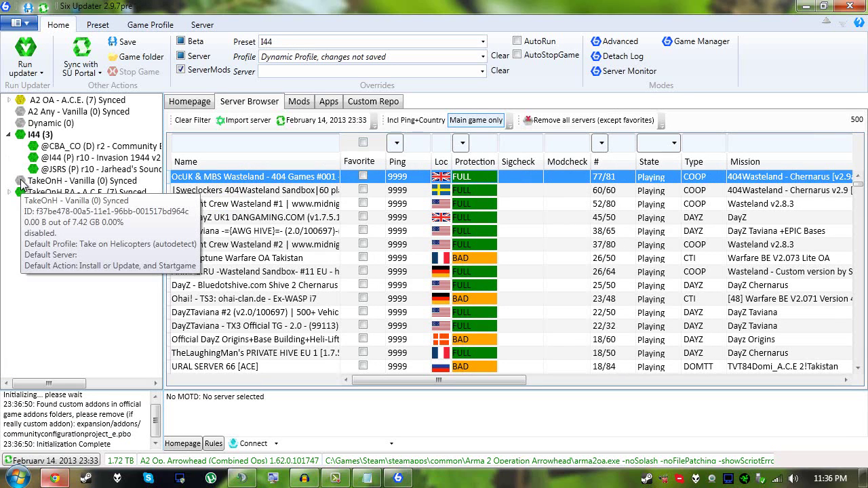
pyautogui.moveTo(41, 150)
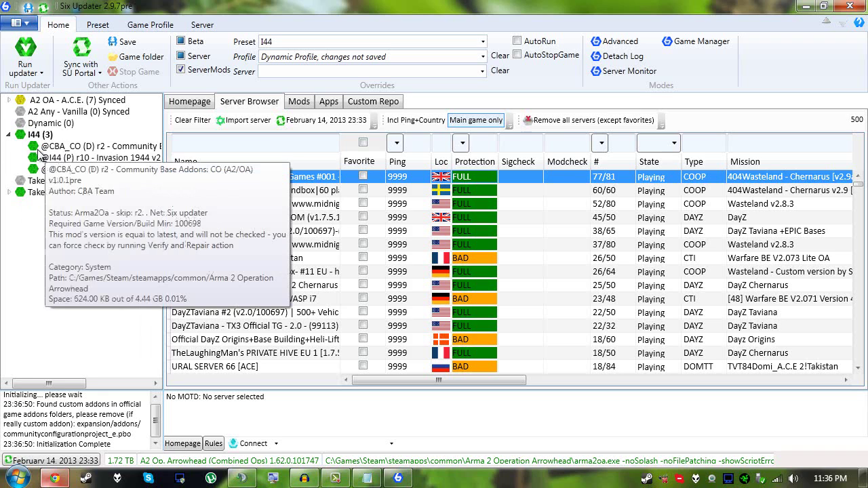
pyautogui.click(39, 149)
pyautogui.click(291, 103)
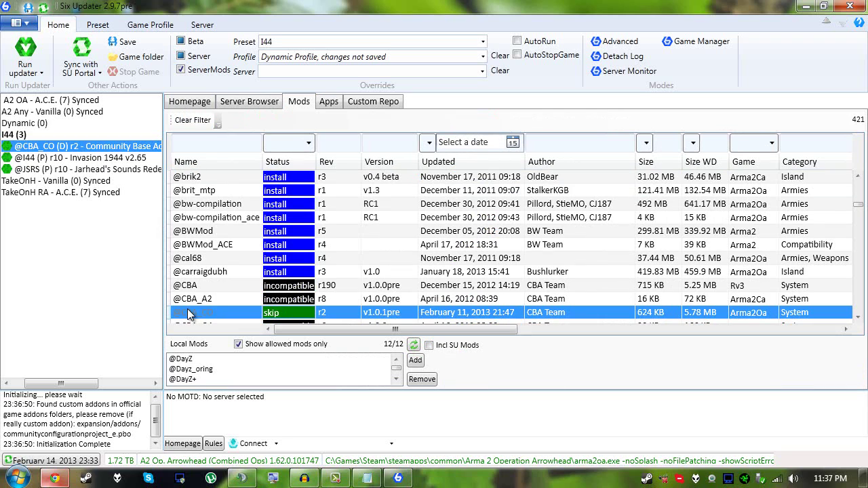
pyautogui.click(45, 157)
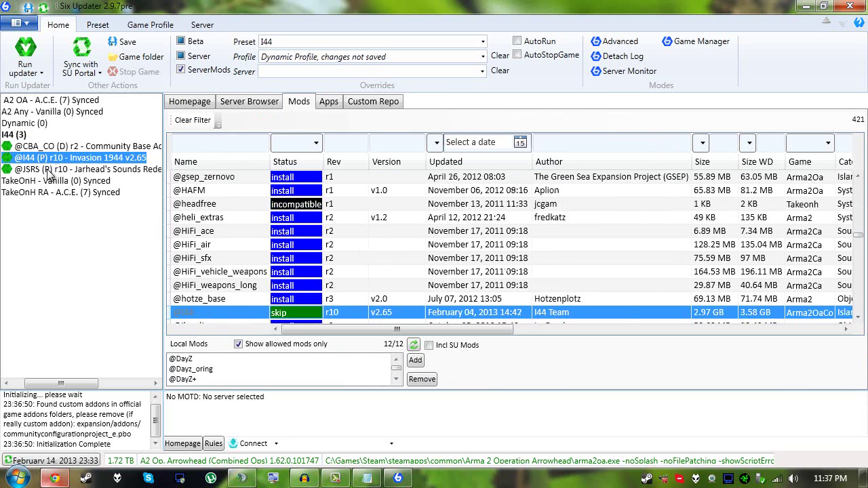
pyautogui.click(48, 170)
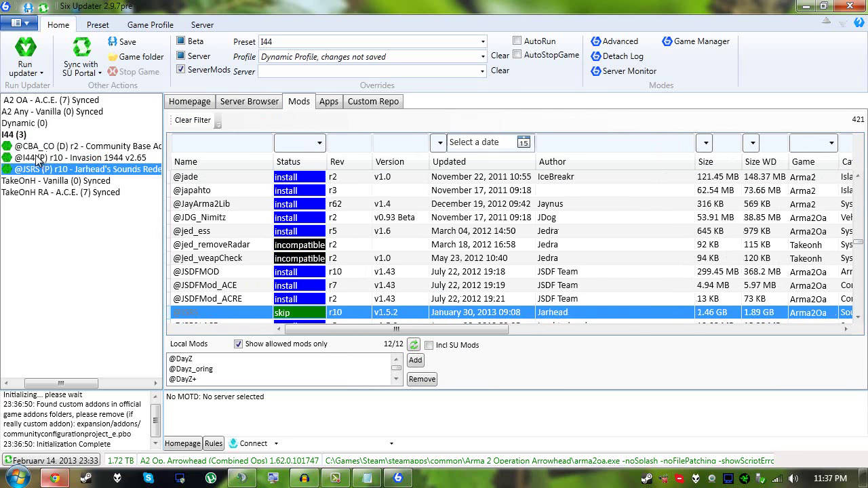
pyautogui.moveTo(39, 158)
pyautogui.moveTo(49, 175)
pyautogui.click(849, 6)
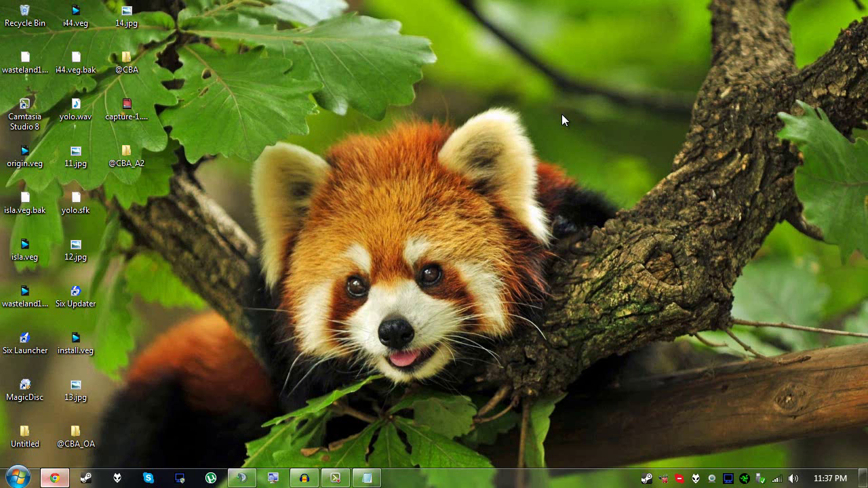
# Open the CBA.rar archive from the Downloads folder
pyautogui.click(17, 478)
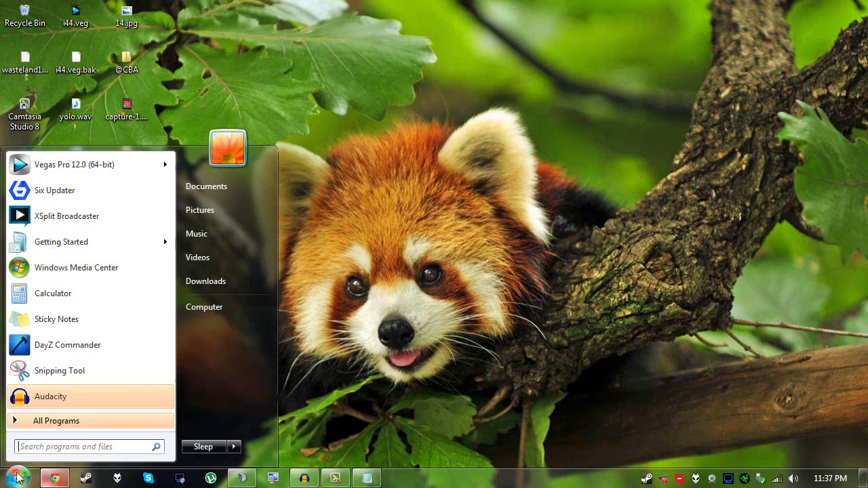
pyautogui.click(206, 281)
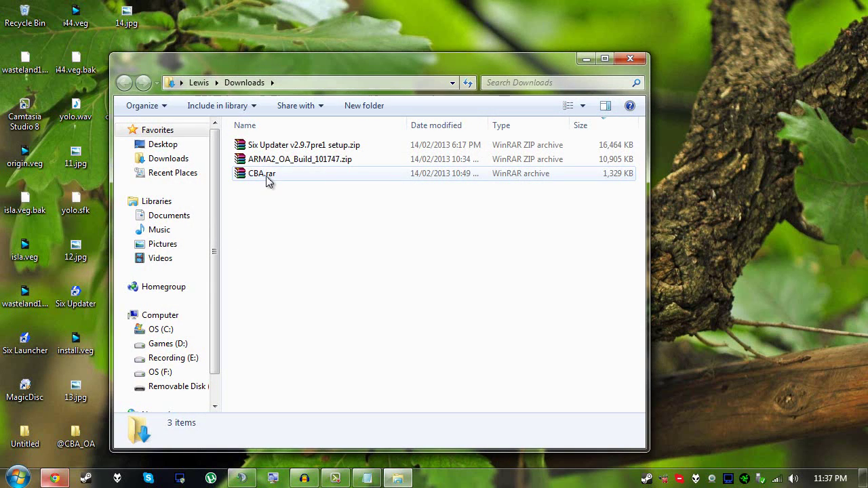
pyautogui.doubleClick(268, 178)
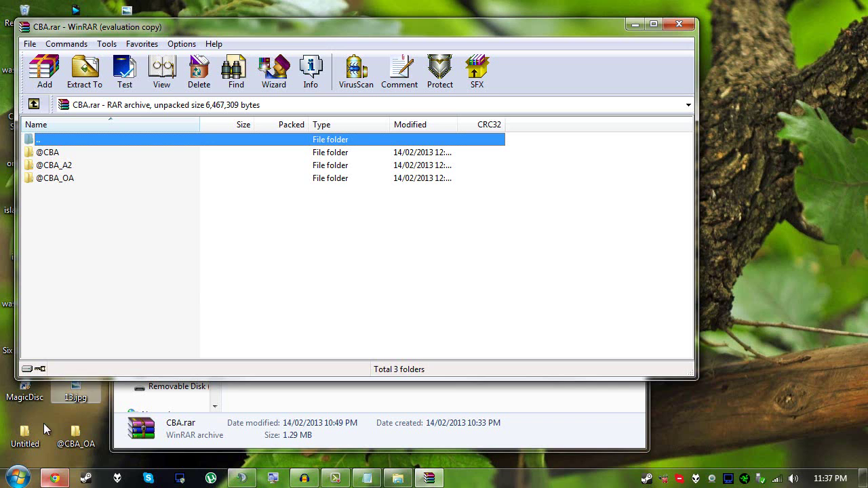
# Browse to C:\Games\Steam\SteamApps\common\ARMA 2 Operation Arrowhead
pyautogui.click(18, 478)
pyautogui.click(236, 313)
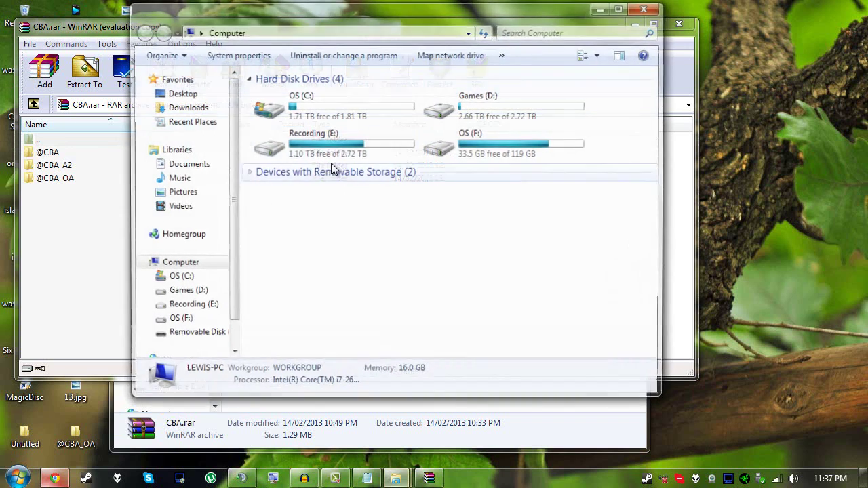
pyautogui.doubleClick(319, 118)
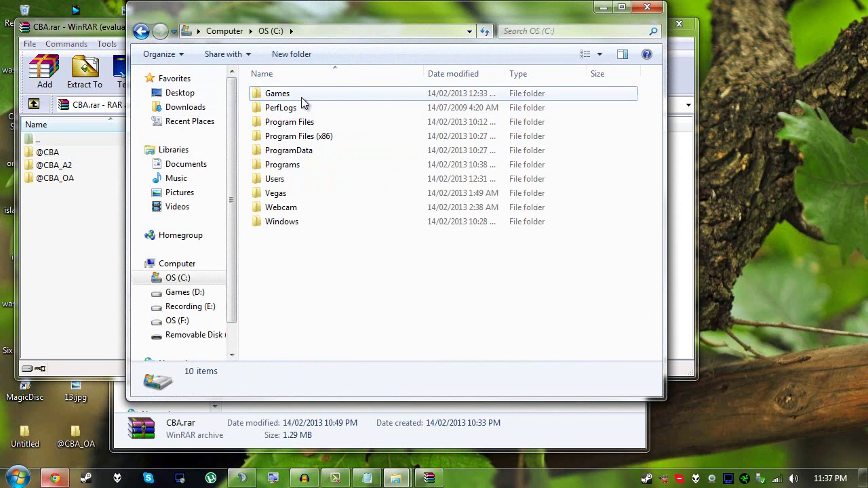
pyautogui.doubleClick(301, 96)
pyautogui.doubleClick(291, 97)
pyautogui.doubleClick(298, 323)
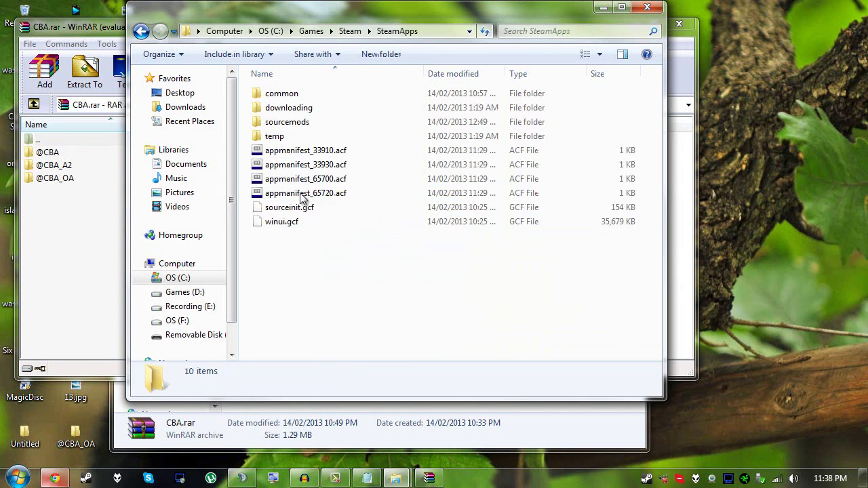
pyautogui.doubleClick(299, 95)
pyautogui.doubleClick(298, 107)
pyautogui.moveTo(328, 19); pyautogui.dragTo(459, 60)
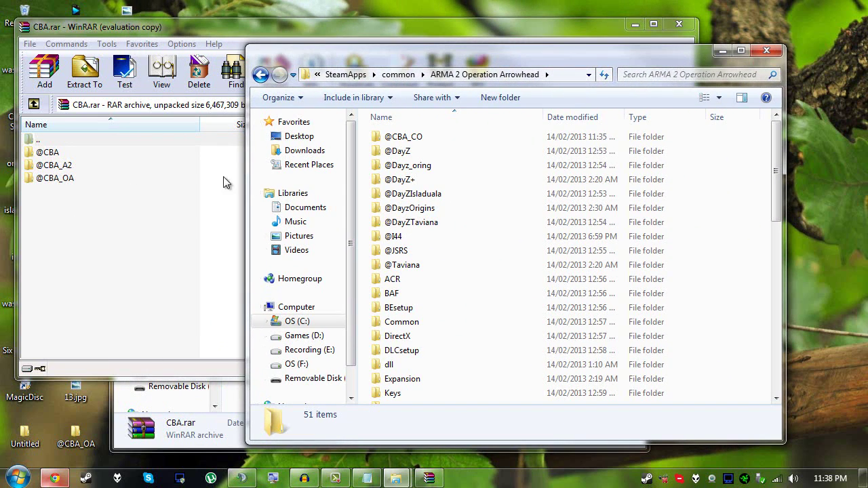
pyautogui.moveTo(77, 217); pyautogui.dragTo(767, 165)
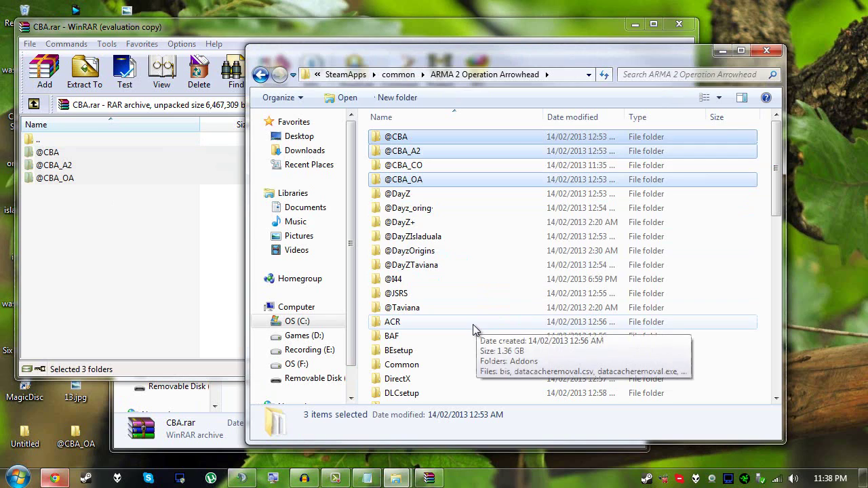
pyautogui.click(767, 50)
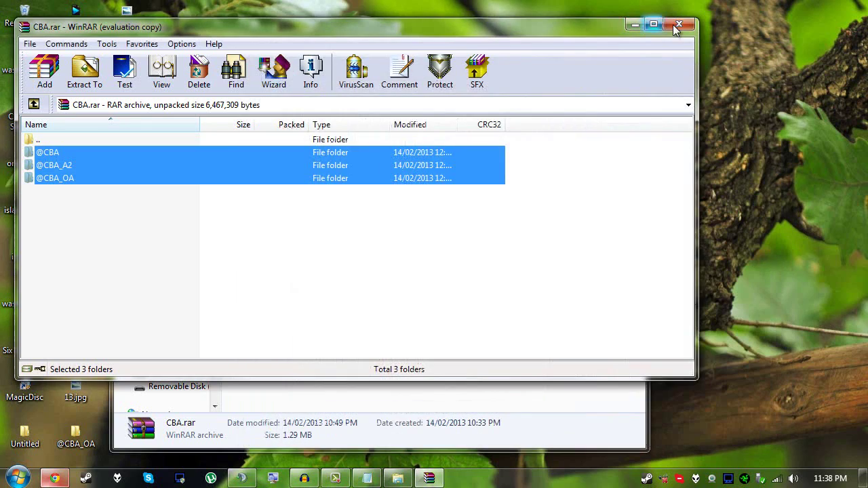
pyautogui.click(675, 27)
# Close Downloads, play Arma 2: Operation Arrowhead from the Steam library, then close Steam
pyautogui.click(553, 224)
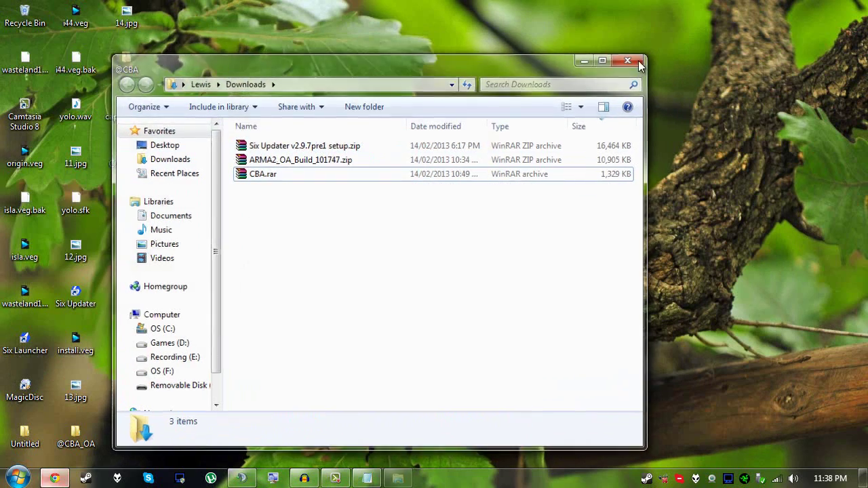
pyautogui.click(646, 19)
pyautogui.click(85, 478)
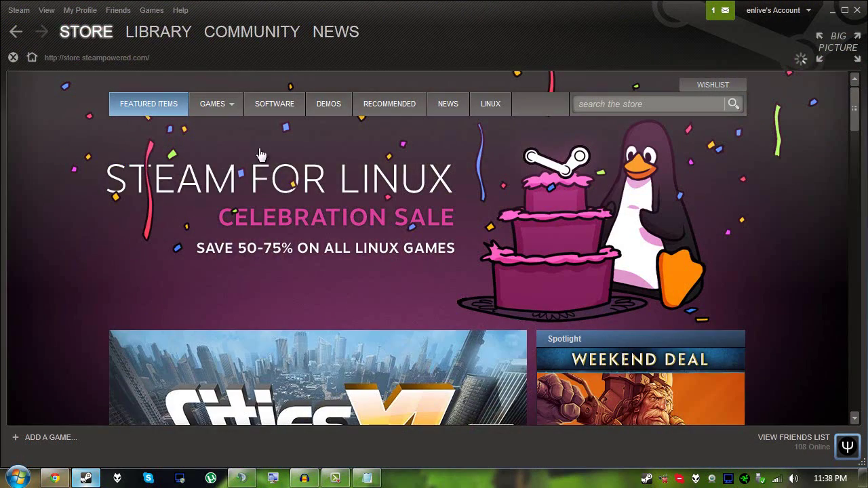
pyautogui.click(158, 33)
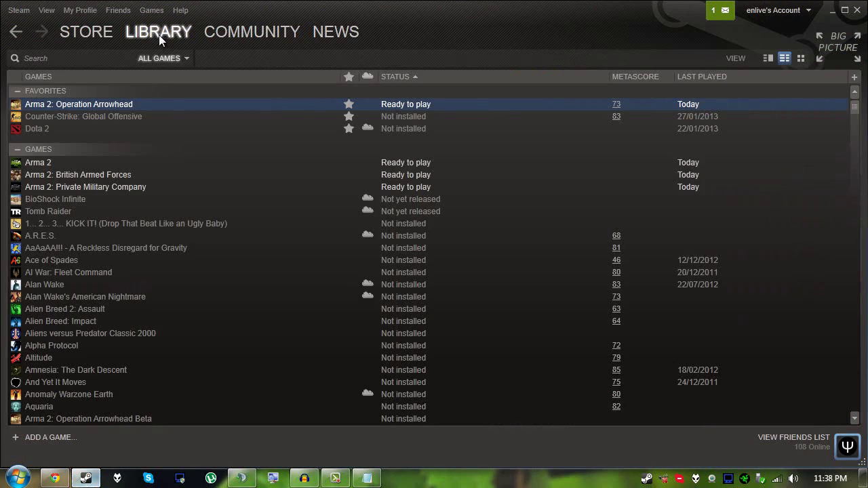
pyautogui.doubleClick(178, 105)
pyautogui.click(432, 276)
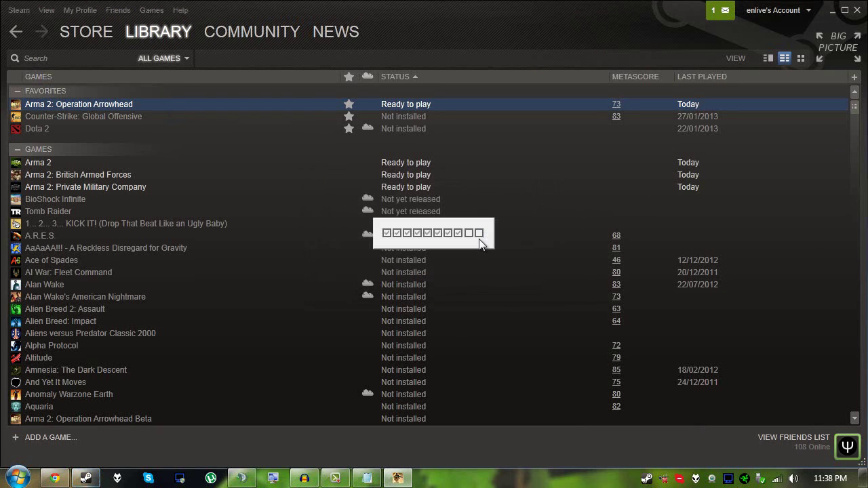
pyautogui.click(858, 11)
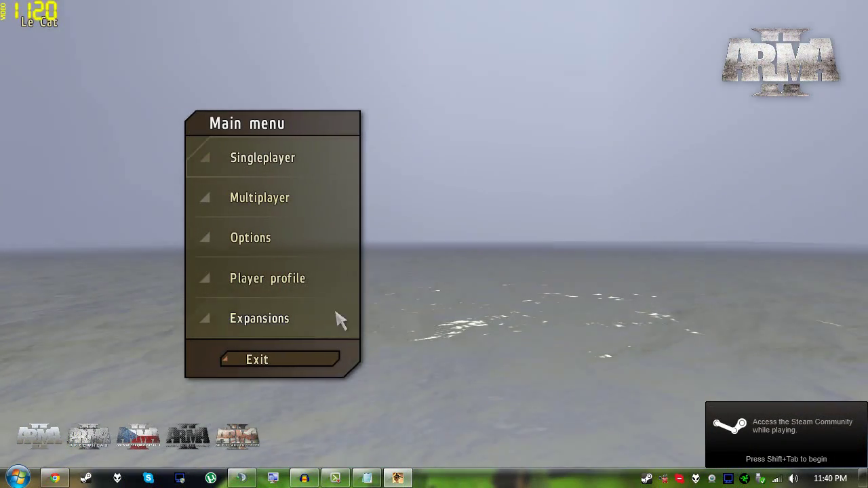
# Enable the Invasion 1944 expansion in the Expansions list
pyautogui.click(341, 320)
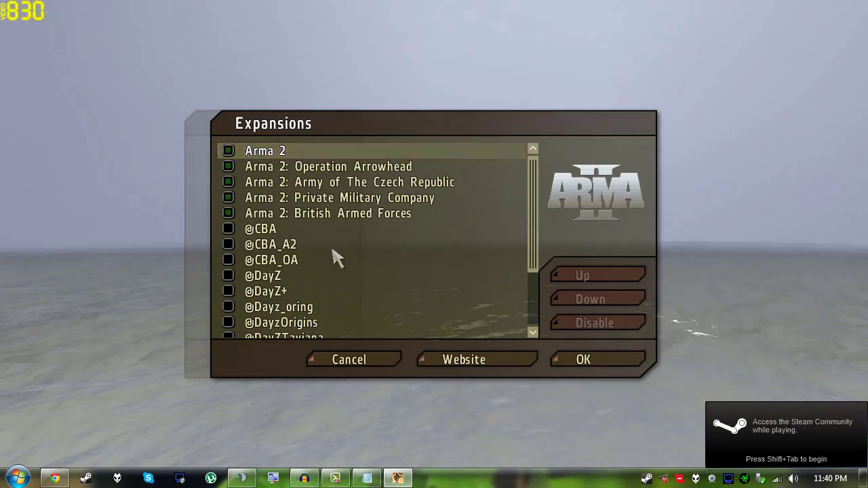
pyautogui.scroll(-1, 536, 270)
pyautogui.moveTo(536, 270); pyautogui.dragTo(525, 313)
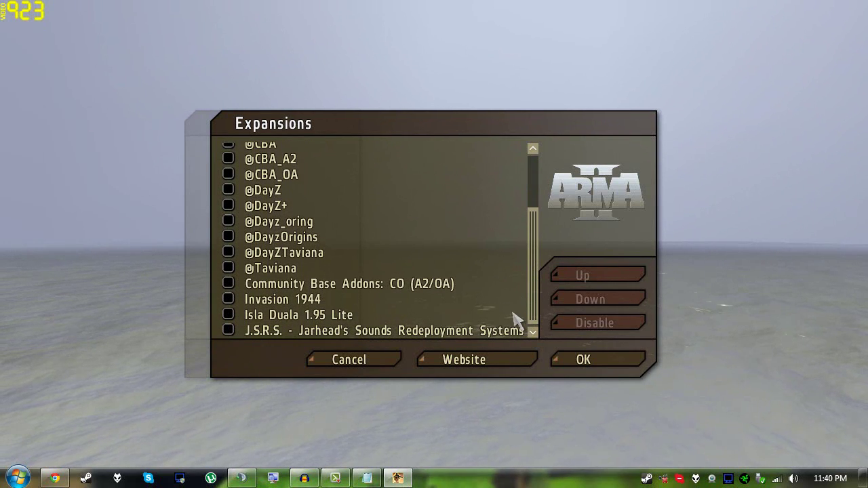
pyautogui.click(359, 301)
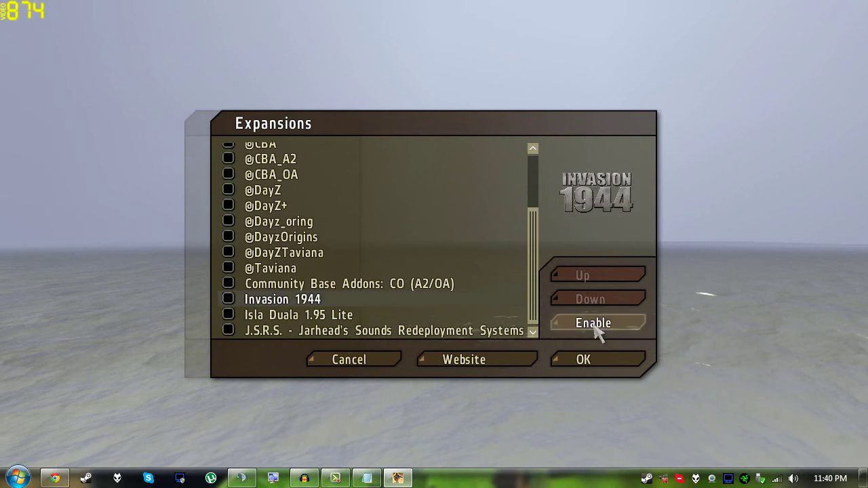
pyautogui.click(595, 324)
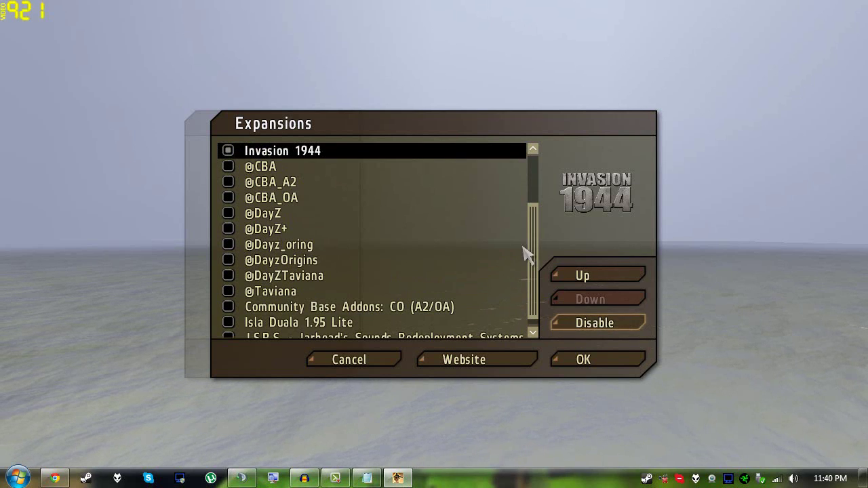
pyautogui.scroll(2, 540, 252)
pyautogui.click(310, 183)
pyautogui.click(585, 327)
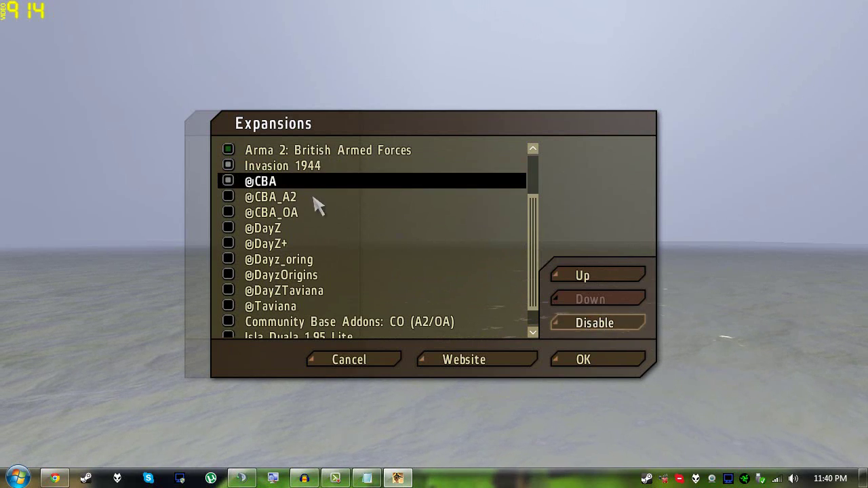
pyautogui.click(312, 196)
pyautogui.click(585, 327)
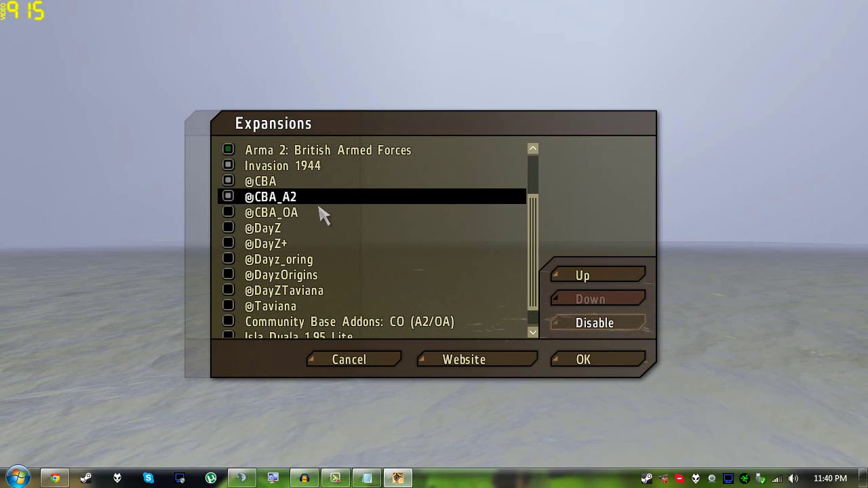
pyautogui.click(318, 210)
pyautogui.click(572, 328)
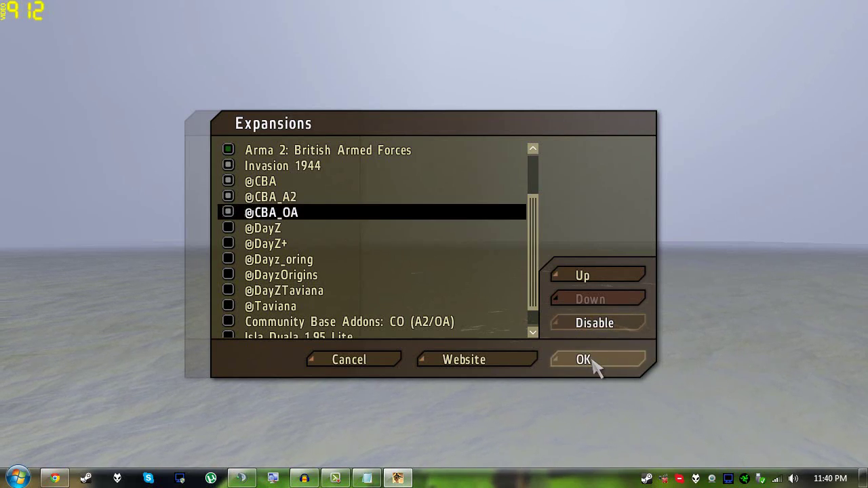
pyautogui.click(596, 361)
pyautogui.click(368, 220)
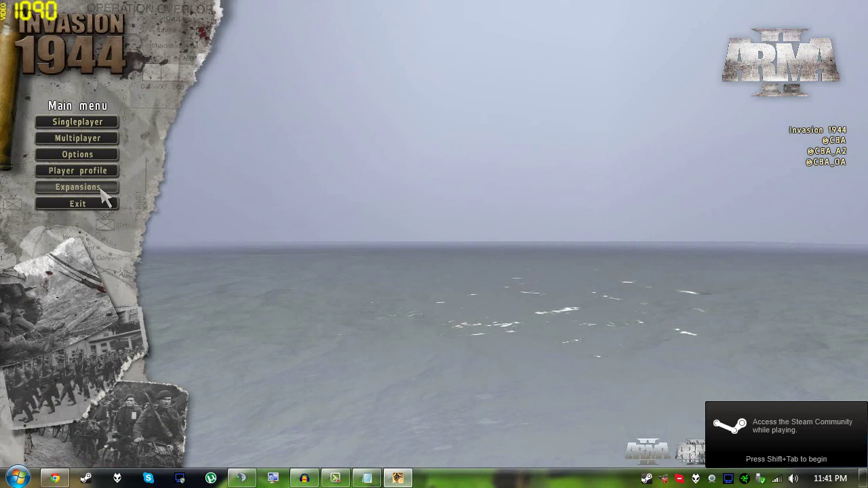
# Reopen the Expansions list from the restarted Invasion 1944 main menu
pyautogui.click(77, 187)
pyautogui.moveTo(533, 213); pyautogui.dragTo(536, 229)
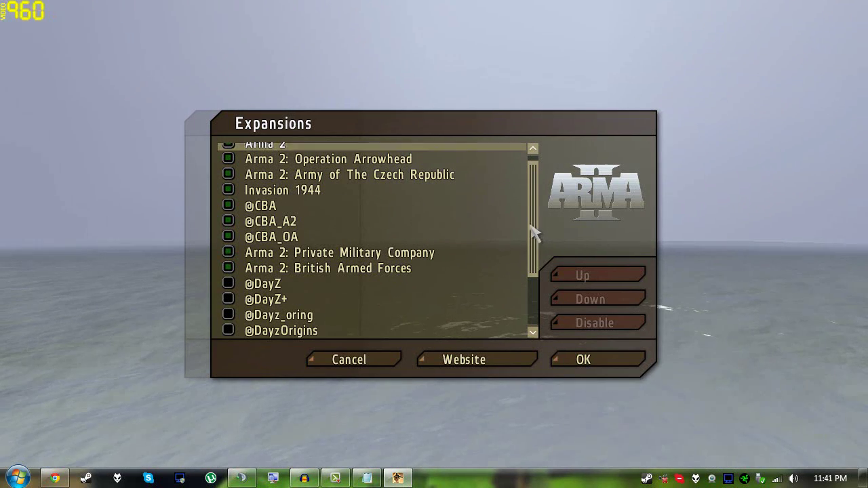
# Inspect the Invasion 1944, Community Base Addons: CO and J.S.R.S. expansion entries
pyautogui.moveTo(534, 233); pyautogui.dragTo(368, 184)
pyautogui.click(370, 191)
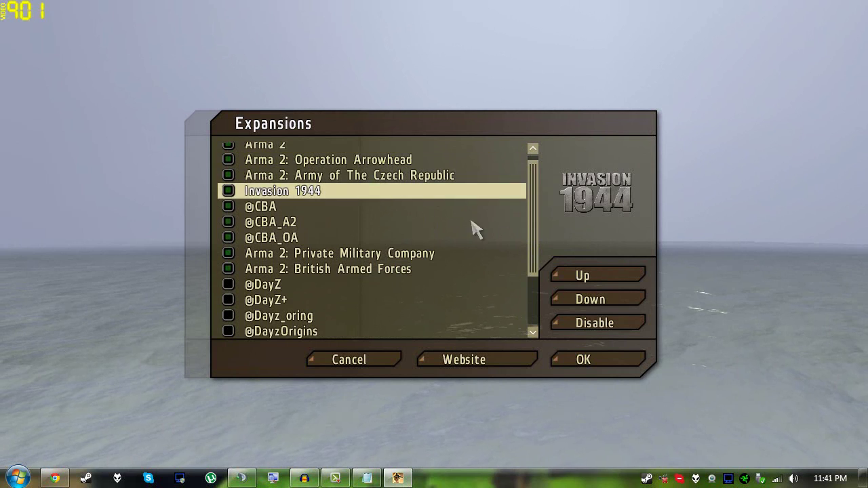
pyautogui.scroll(-5, 471, 221)
pyautogui.click(432, 303)
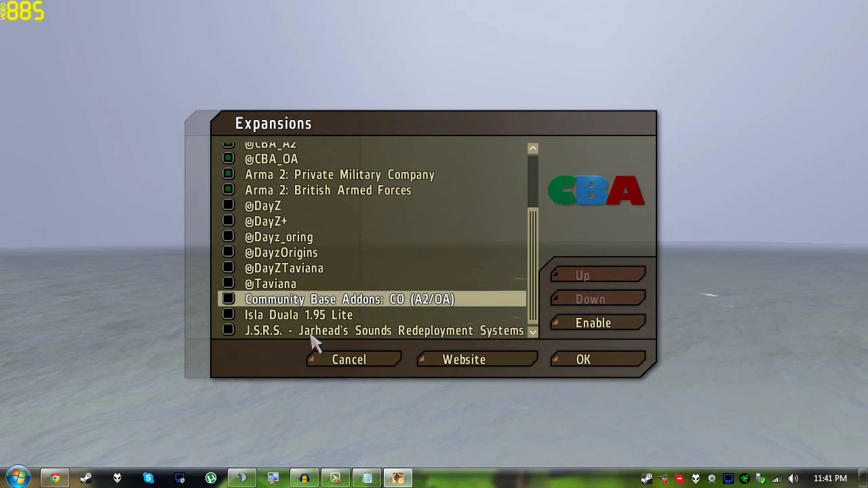
pyautogui.scroll(3, 285, 224)
pyautogui.click(319, 157)
pyautogui.scroll(-3, 353, 244)
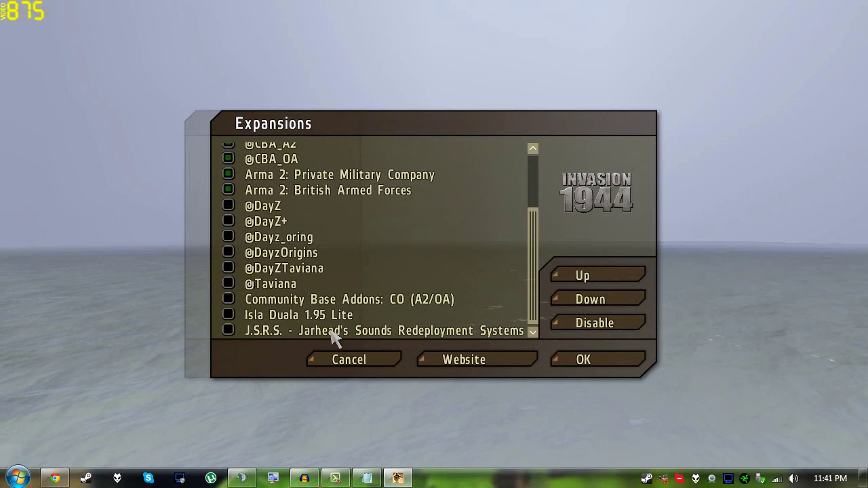
pyautogui.click(331, 331)
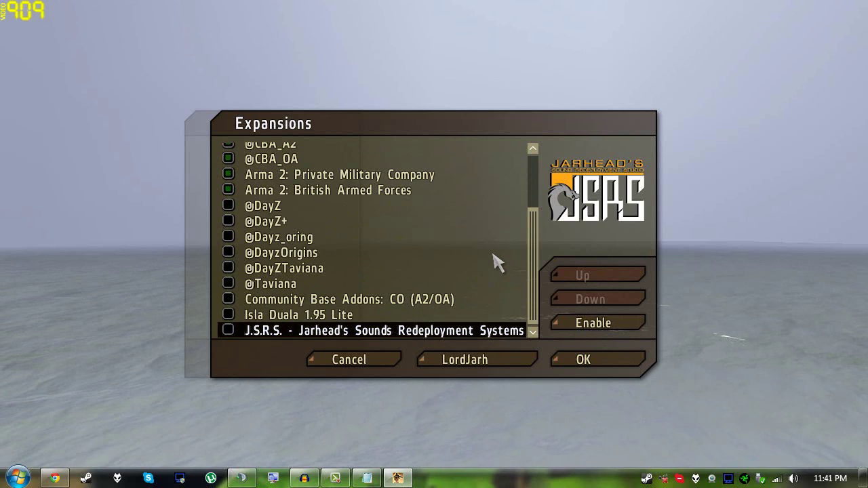
pyautogui.scroll(3, 398, 281)
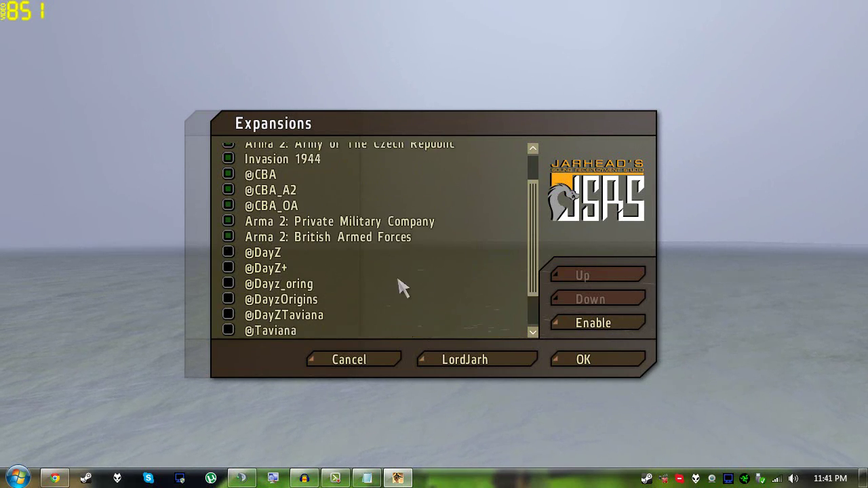
# Disable Invasion 1944 and enable the J.S.R.S. sound mod
pyautogui.click(291, 174)
pyautogui.click(591, 323)
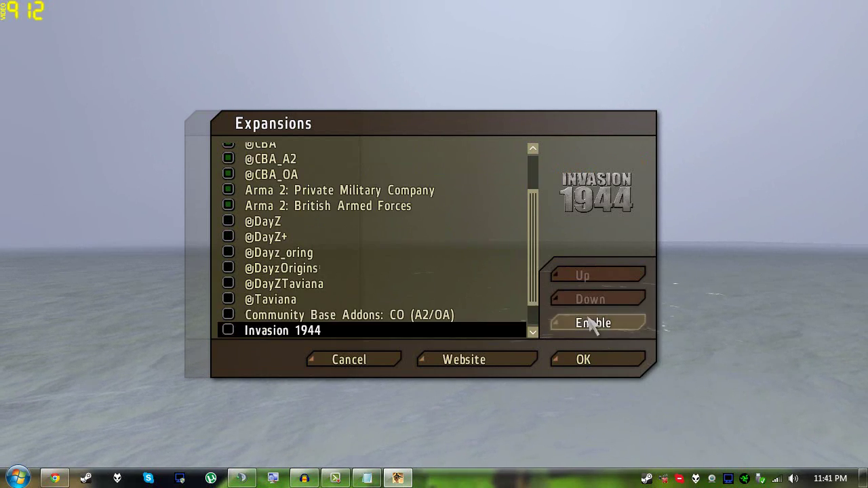
pyautogui.scroll(-2, 417, 314)
pyautogui.click(396, 314)
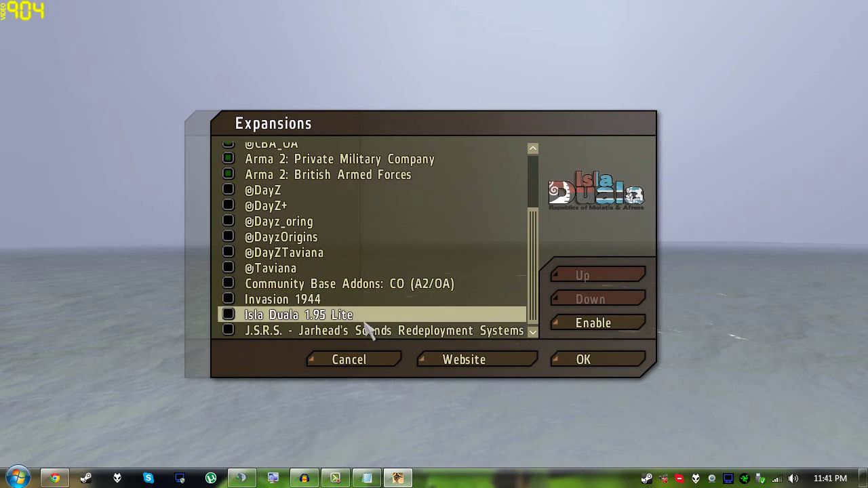
pyautogui.click(369, 330)
pyautogui.click(594, 323)
pyautogui.scroll(2, 436, 252)
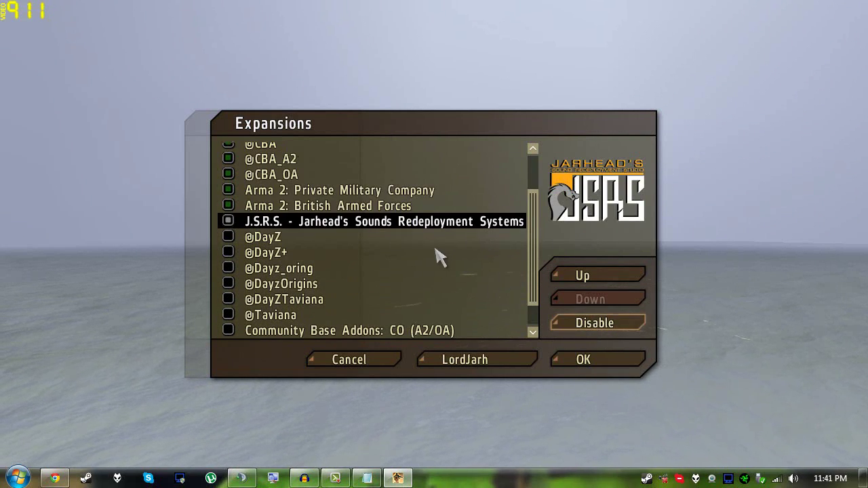
pyautogui.scroll(3, 436, 251)
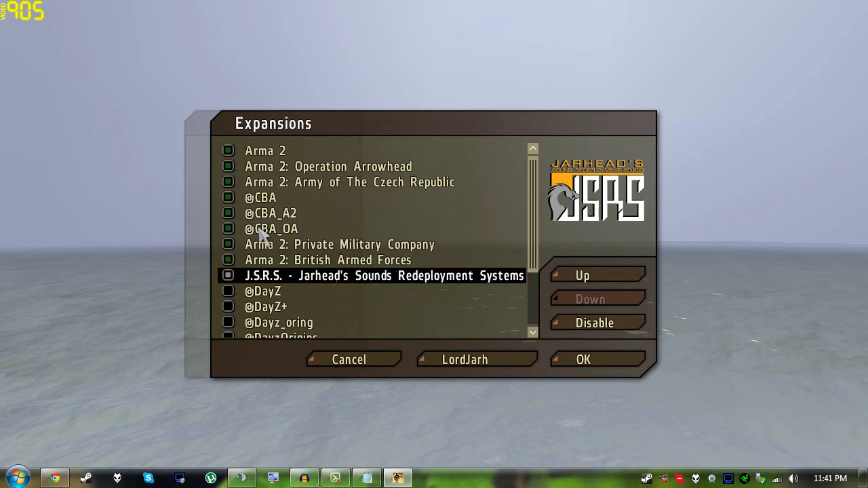
# Disable J.S.R.S. again
pyautogui.click(266, 198)
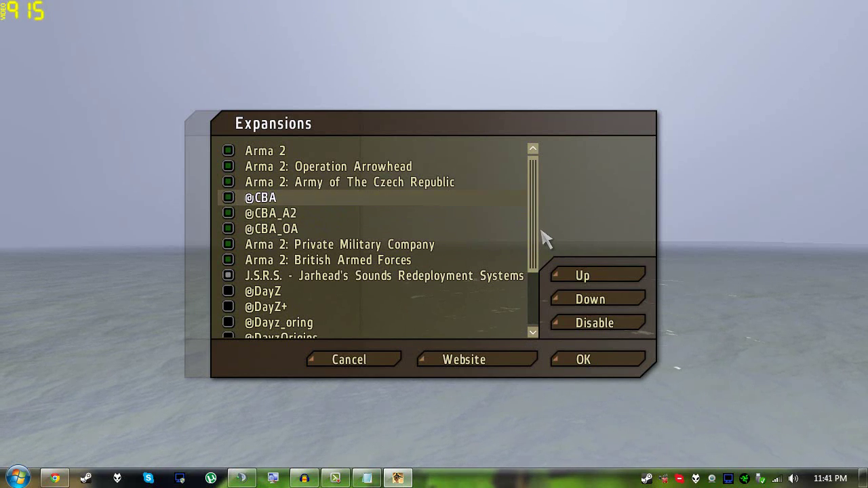
pyautogui.click(498, 276)
pyautogui.click(596, 324)
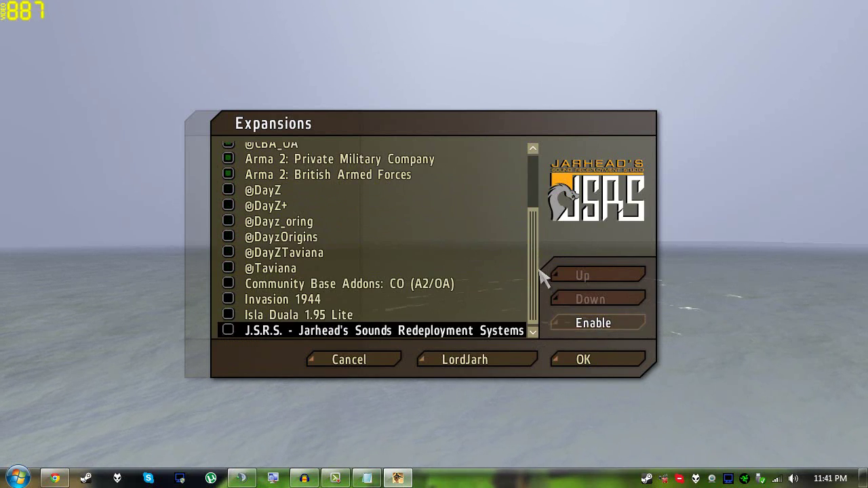
# Re-enable Invasion 1944 after the other expansions, confirm, and postpone the restart
pyautogui.click(355, 301)
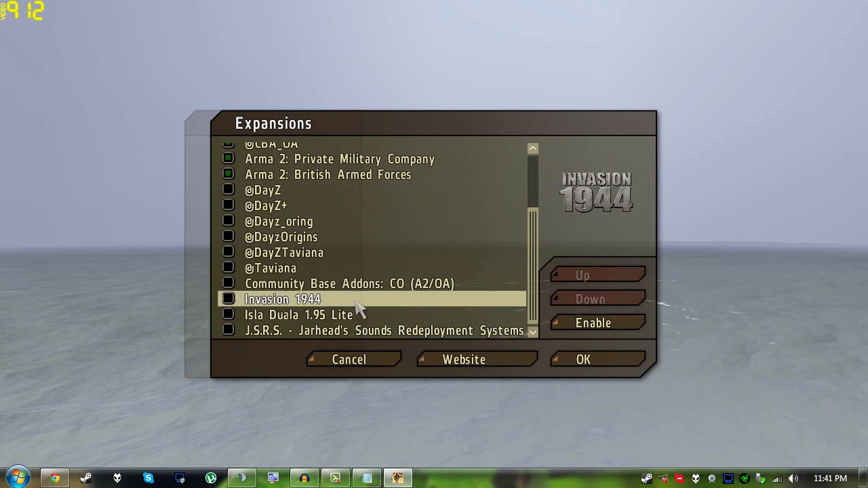
pyautogui.click(595, 324)
pyautogui.scroll(1, 535, 241)
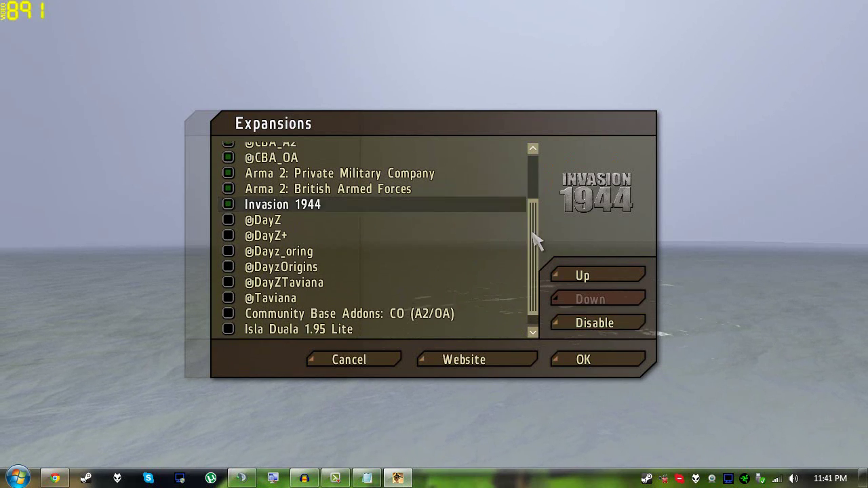
pyautogui.scroll(4, 536, 241)
pyautogui.click(582, 359)
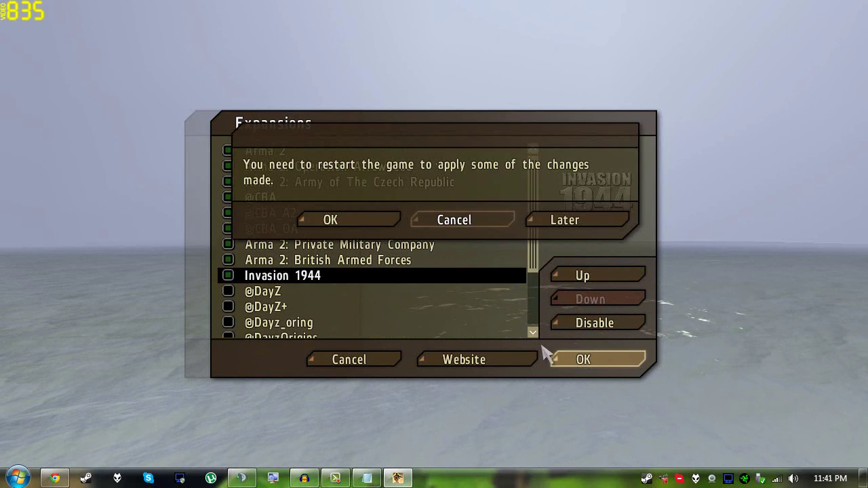
pyautogui.click(572, 224)
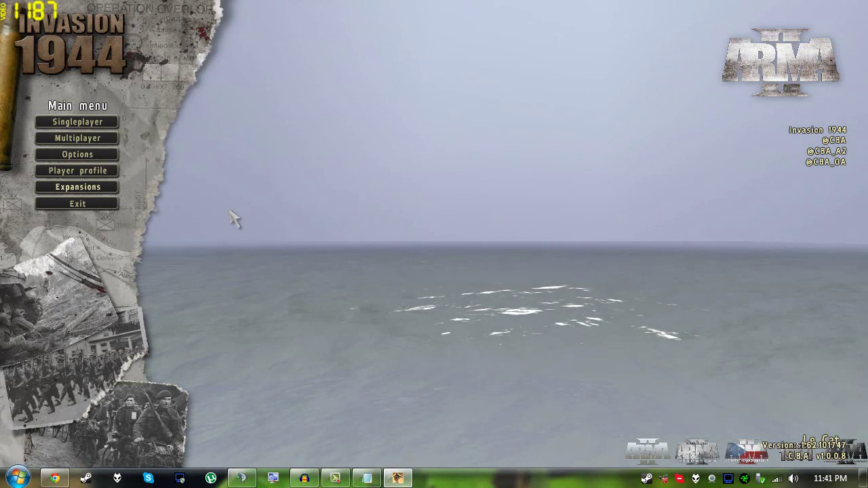